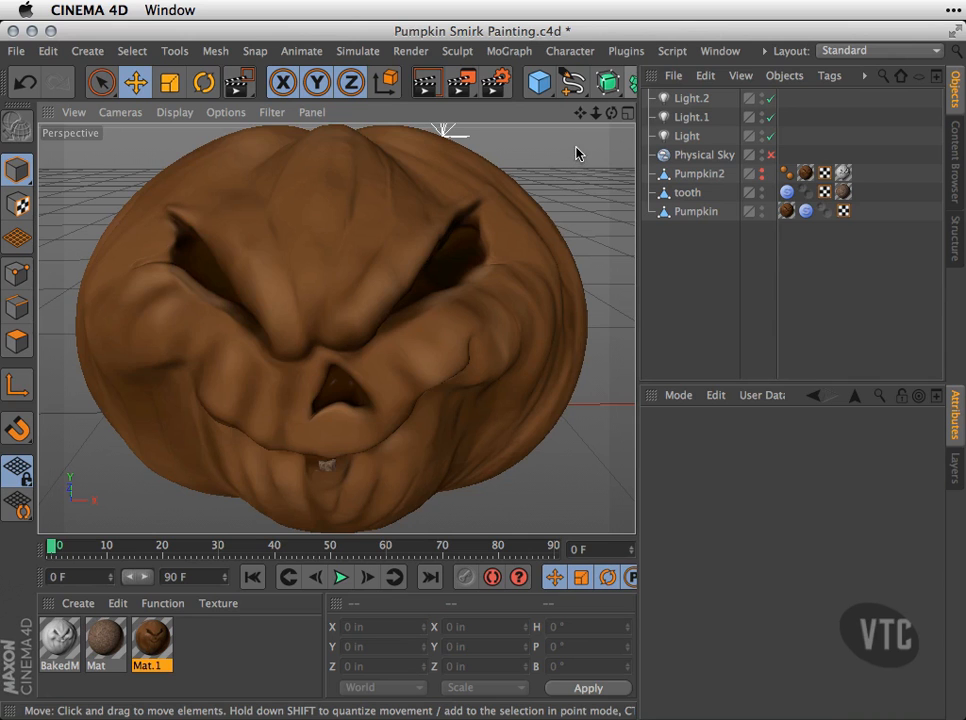
Step: Close the Pumpkin Smirk Painting project without saving its changes
left_click(16, 51)
left_click(43, 185)
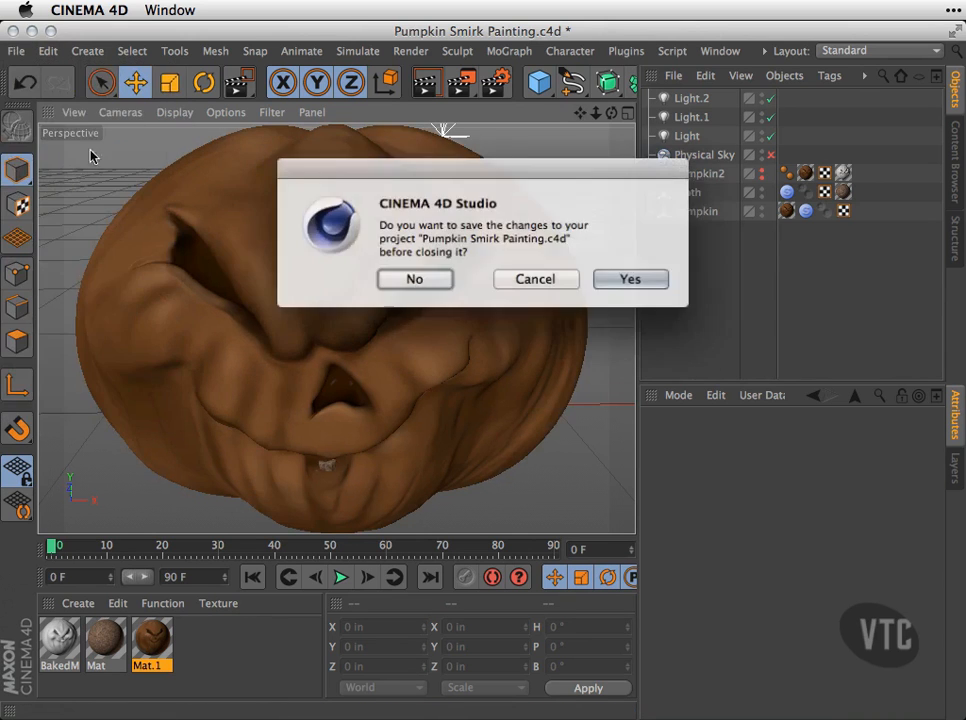
left_click(436, 277)
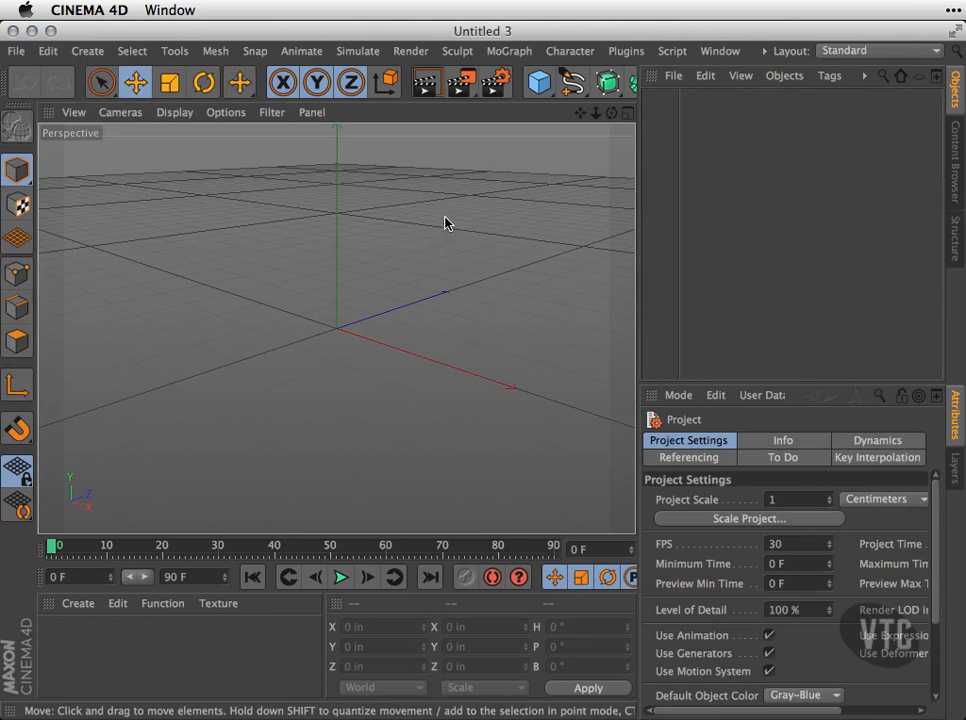
Step: Add a sphere primitive and set the perspective view's display to Gouraud Shading (Lines)
middle_click_drag(537, 82, 411, 82)
left_click(410, 80)
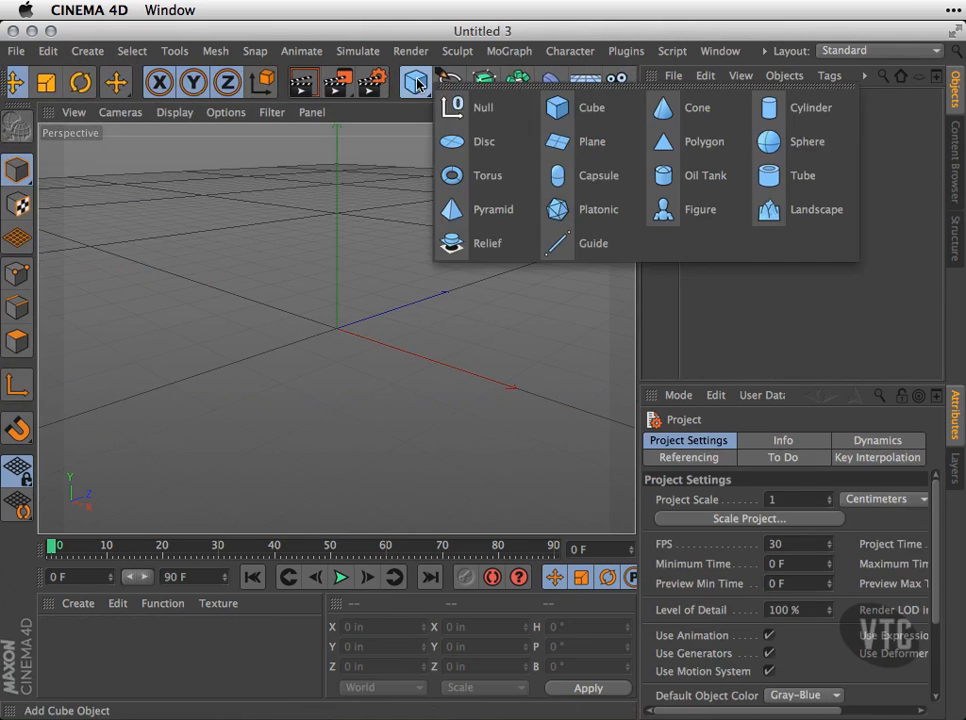
left_click(772, 149)
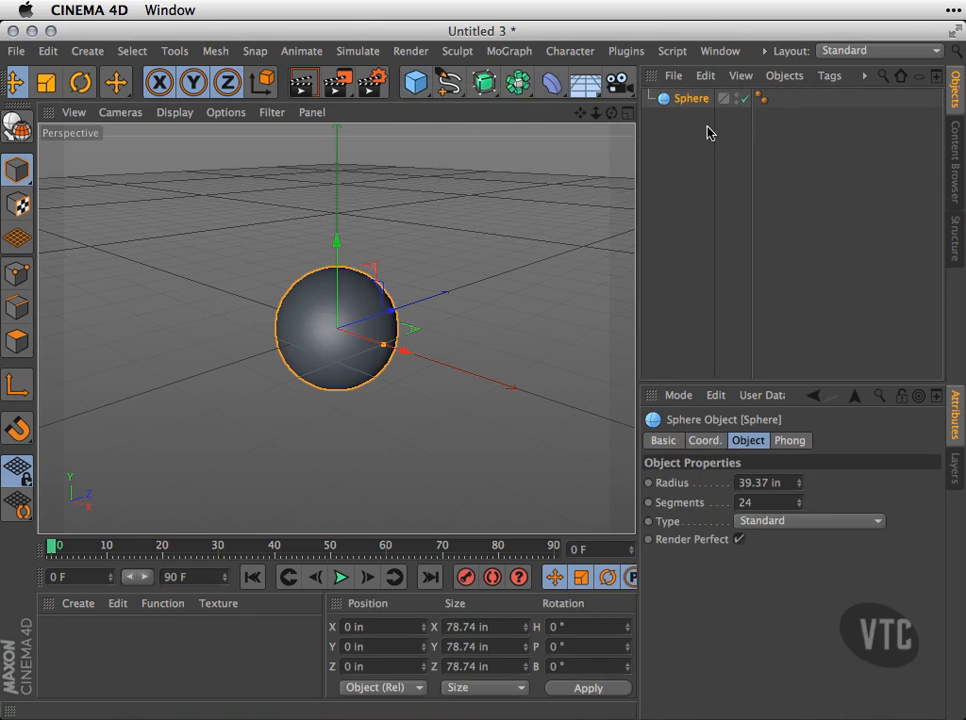
left_click(173, 113)
left_click(205, 160)
right_click_drag(209, 160, 513, 285, "alt")
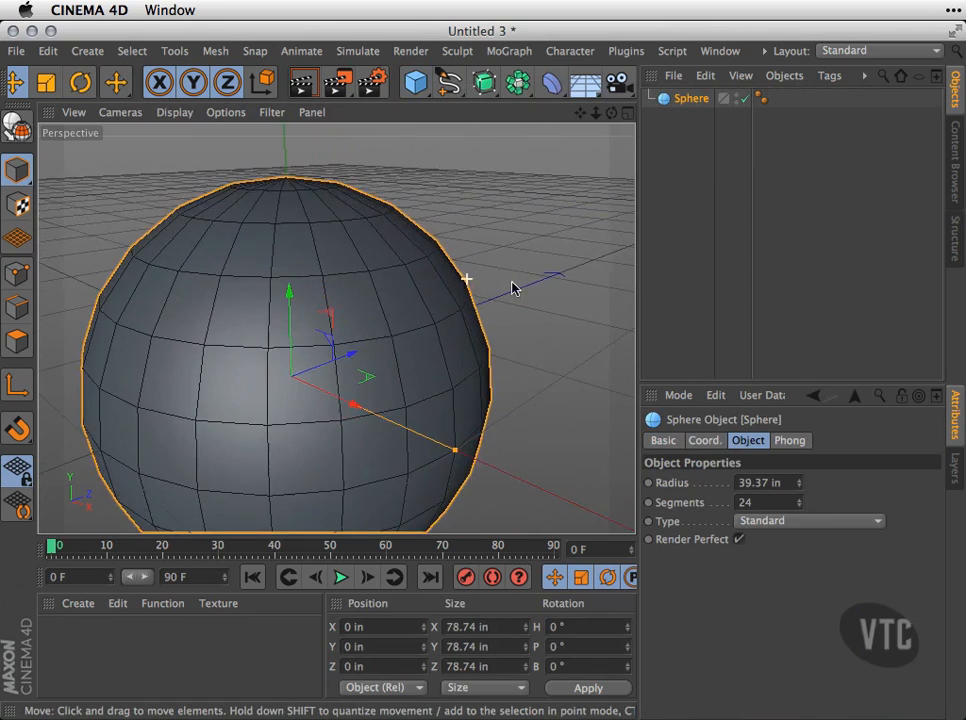
left_click_drag(423, 280, 445, 330, "alt")
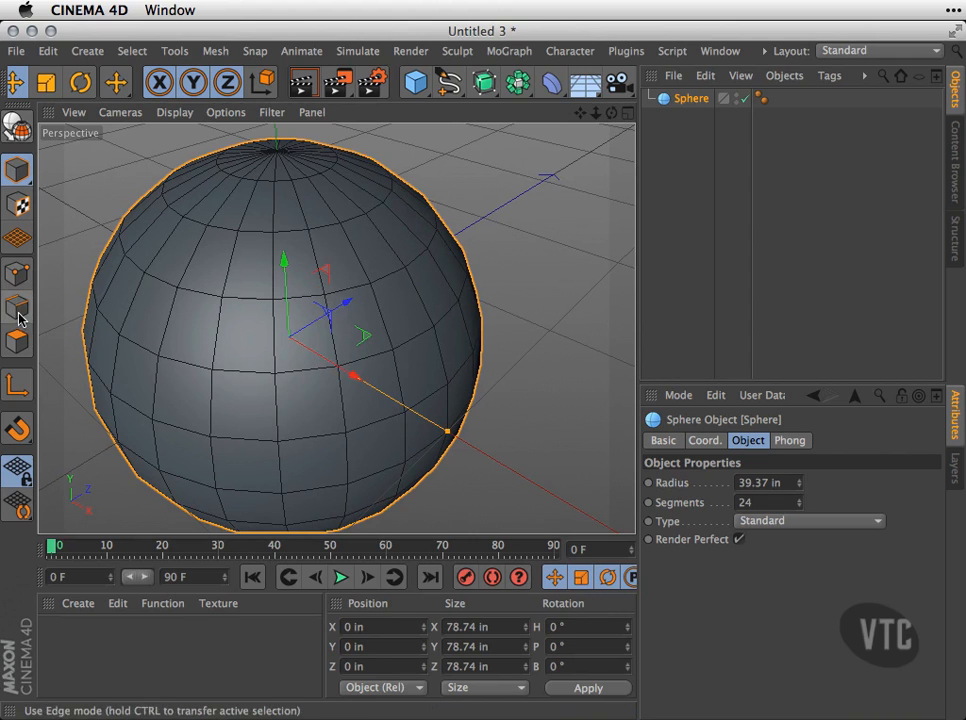
Step: Convert the sphere to an editable polygon object and select one pole-to-pole edge loop in edge mode
left_click(17, 128)
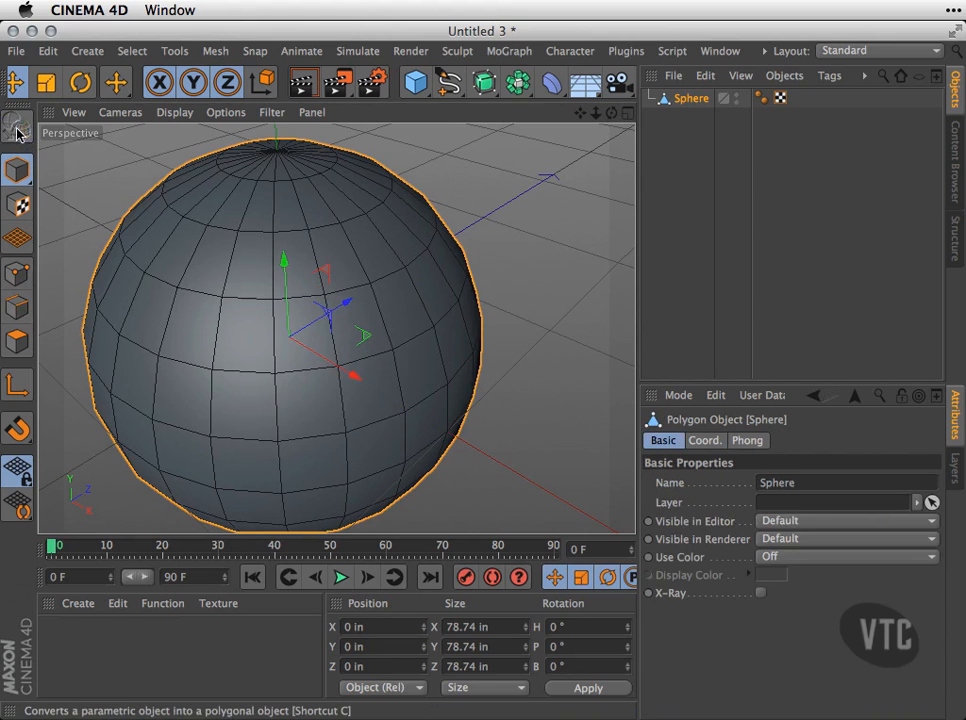
left_click(20, 308)
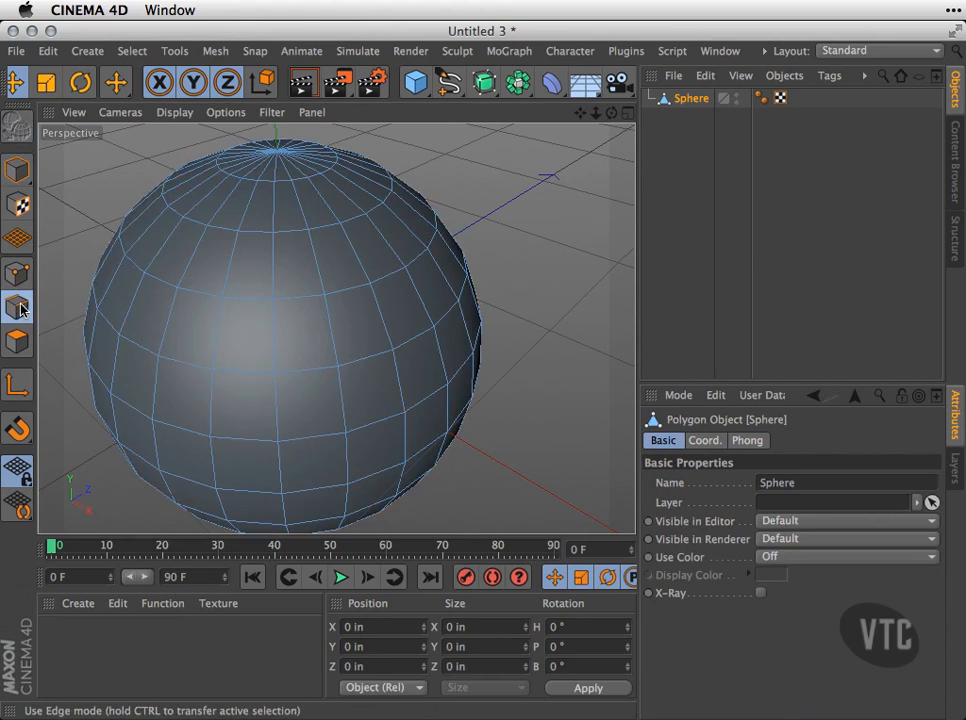
left_click(315, 262)
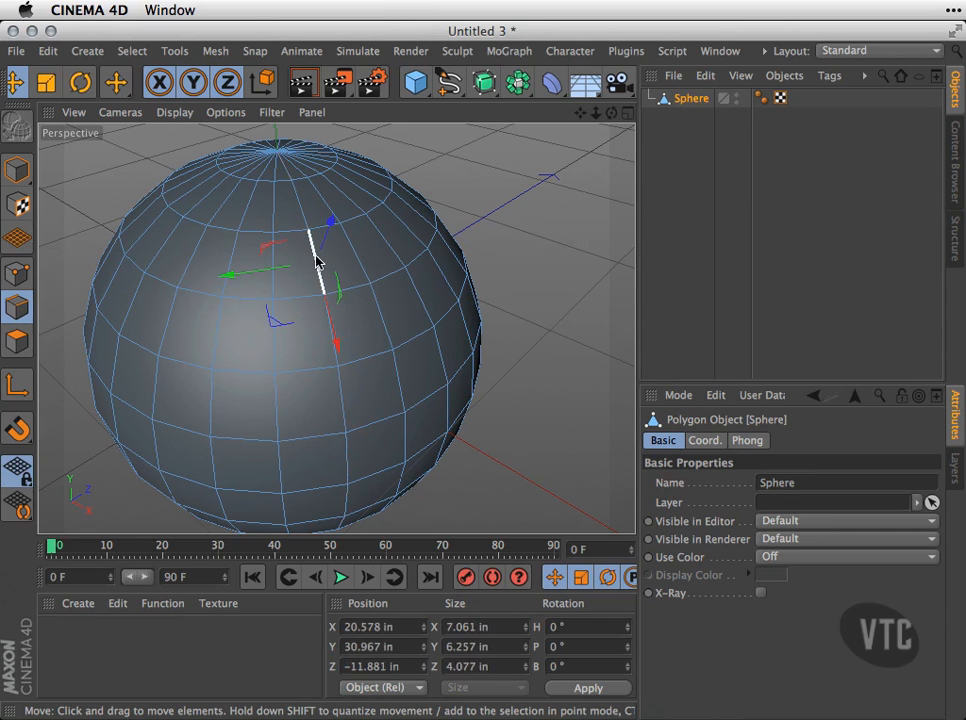
double_click(319, 279)
Step: Add every fourth pole-to-pole edge loop around the sphere to the selection, making six evenly spaced loops
left_click_drag(322, 300, 396, 314, "alt")
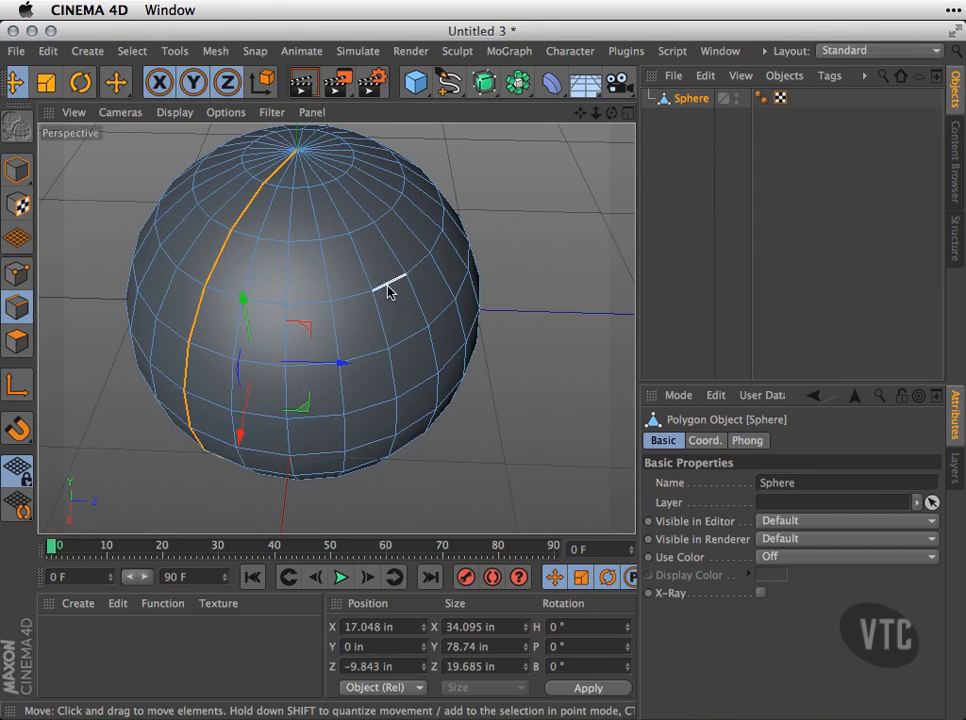
double_click(381, 320, "shift")
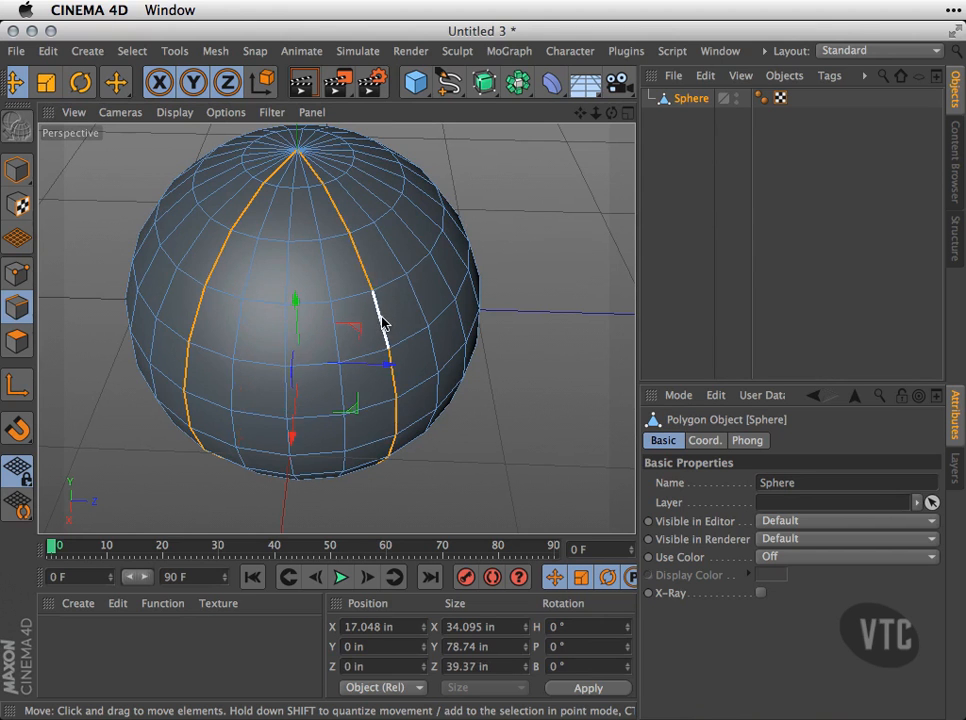
left_click_drag(448, 328, 415, 350, "alt")
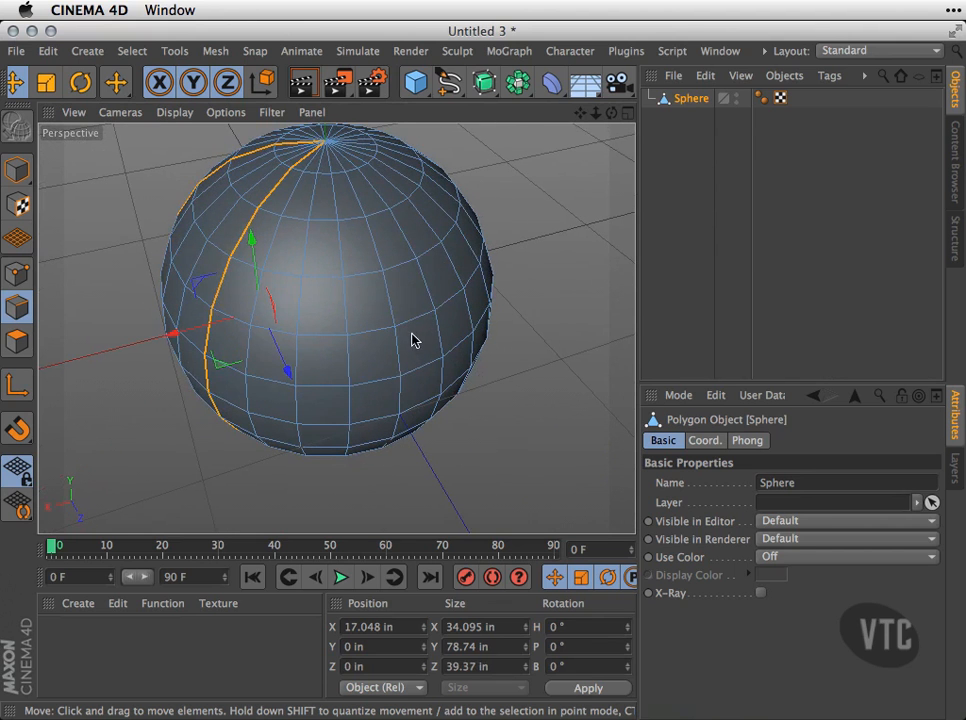
double_click(395, 318, "shift")
left_click_drag(479, 362, 386, 323, "alt")
double_click(330, 295, "shift")
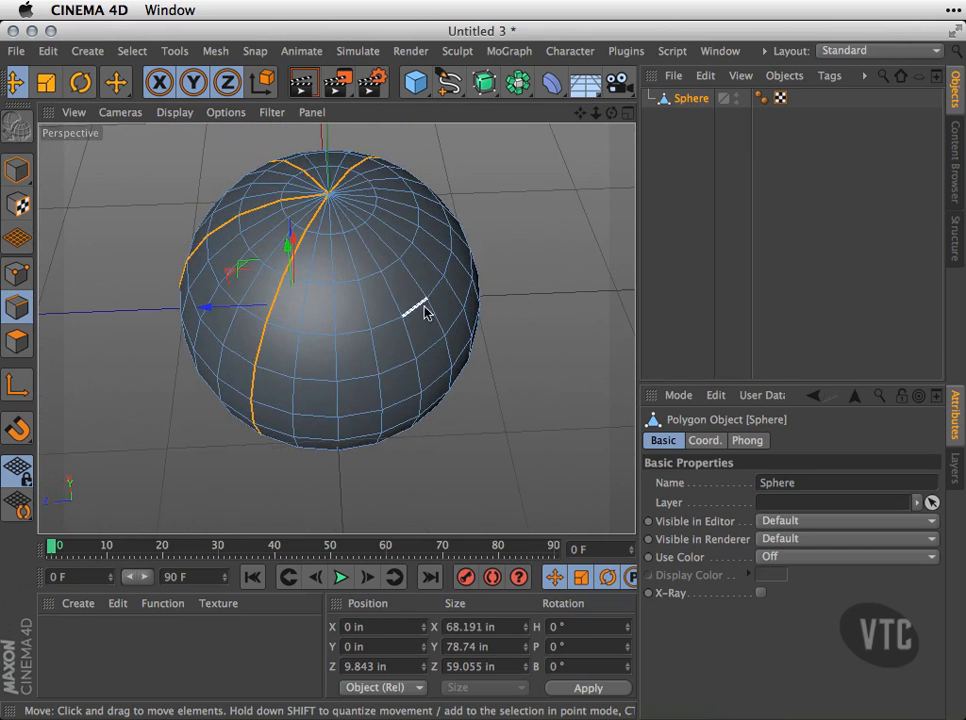
double_click(432, 312, "shift")
left_click_drag(551, 345, 515, 390, "alt")
left_click_drag(373, 383, 231, 328, "alt")
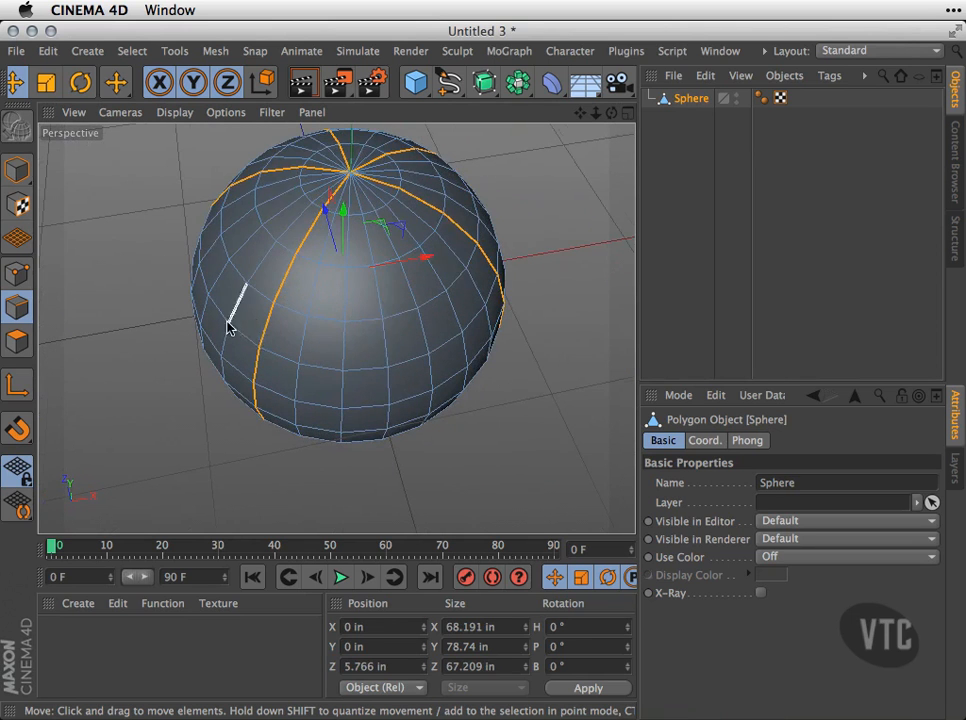
double_click(390, 385, "shift")
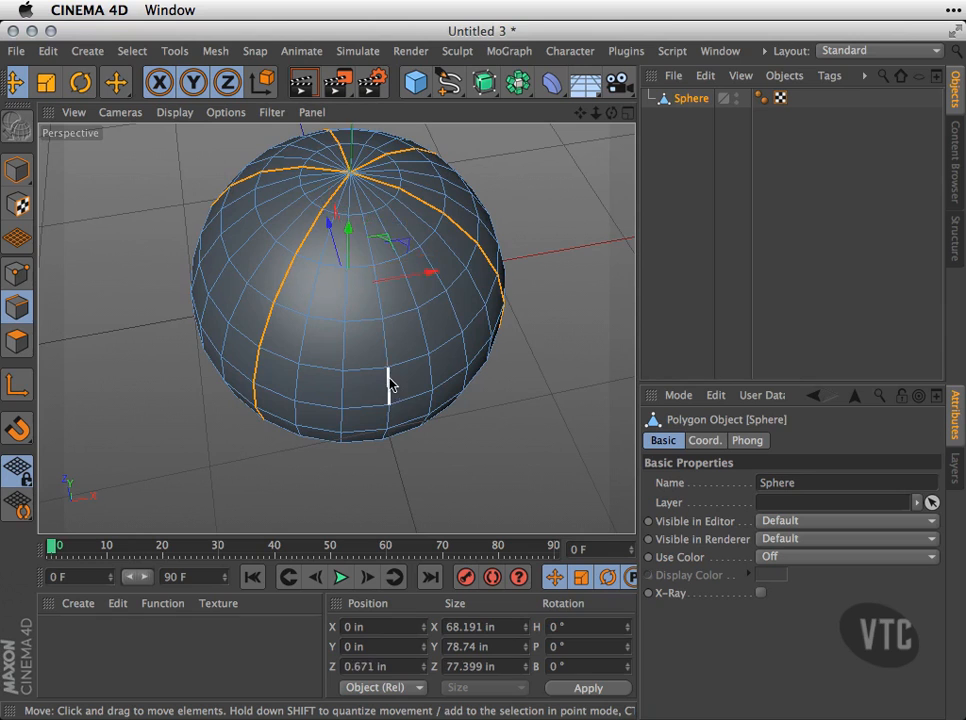
Step: Scale the six selected edge loops inward to about 59.3 × 68.4 × 68.4 in to form pumpkin grooves, and deselect them
left_click_drag(468, 420, 399, 319, "alt")
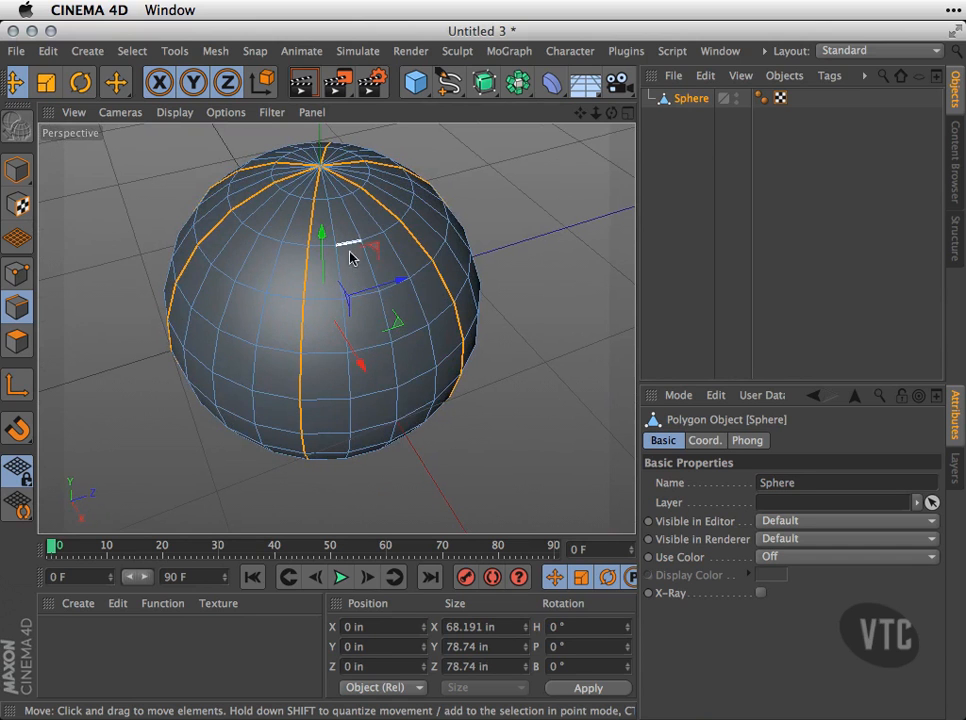
left_click(47, 84)
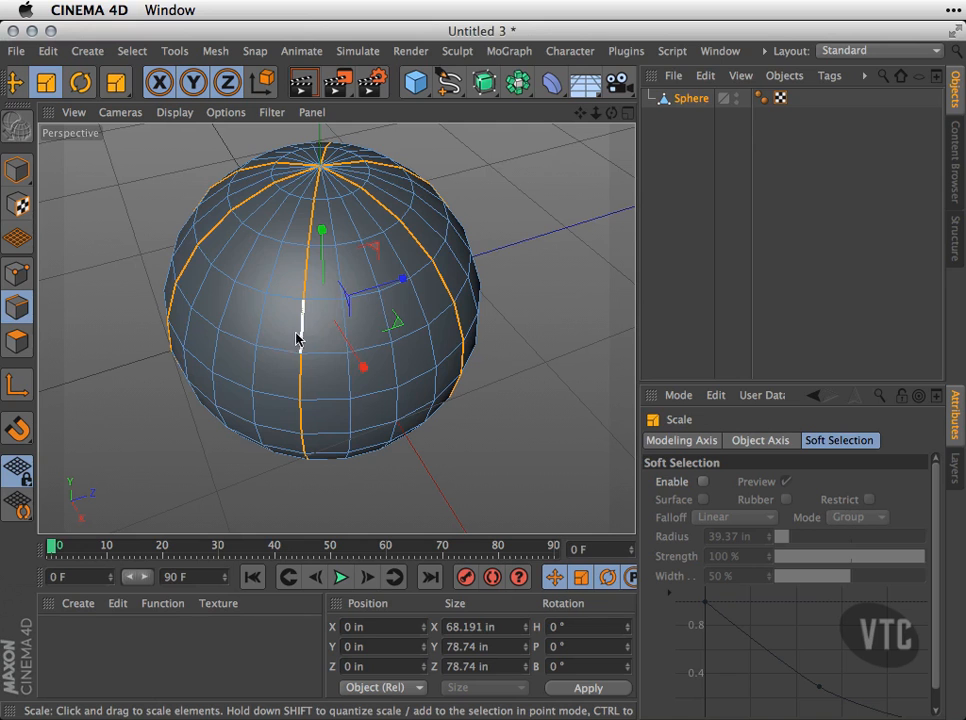
left_click_drag(320, 337, 264, 400)
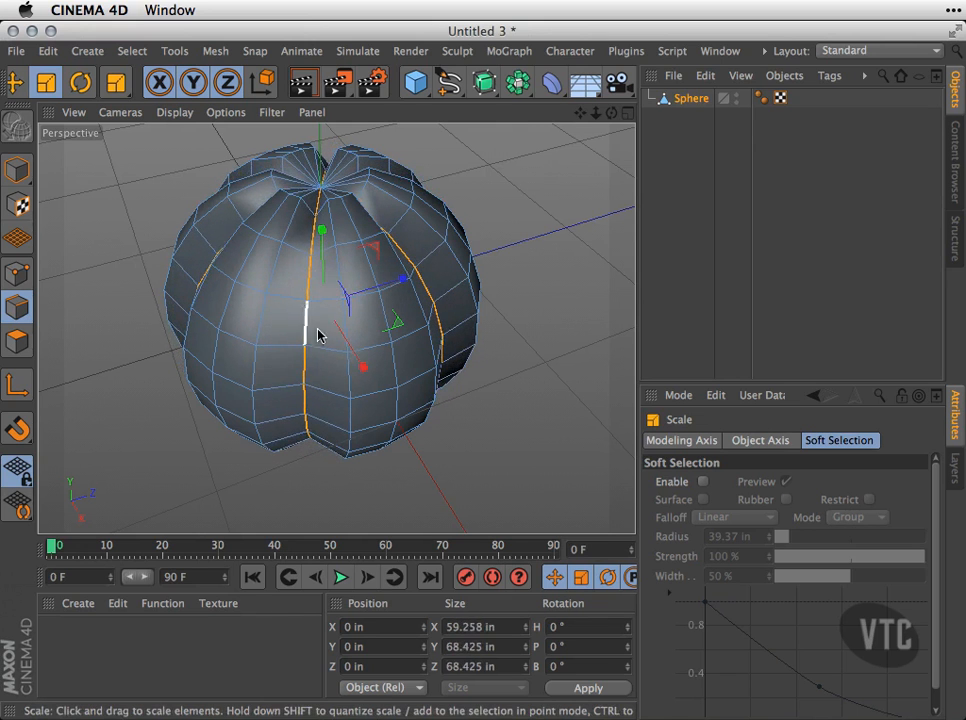
key("space")
left_click(502, 257)
Step: Squash the whole pumpkin object along its Y axis to a height of about 65.1 in
left_click_drag(490, 385, 533, 299, "alt")
left_click(16, 170)
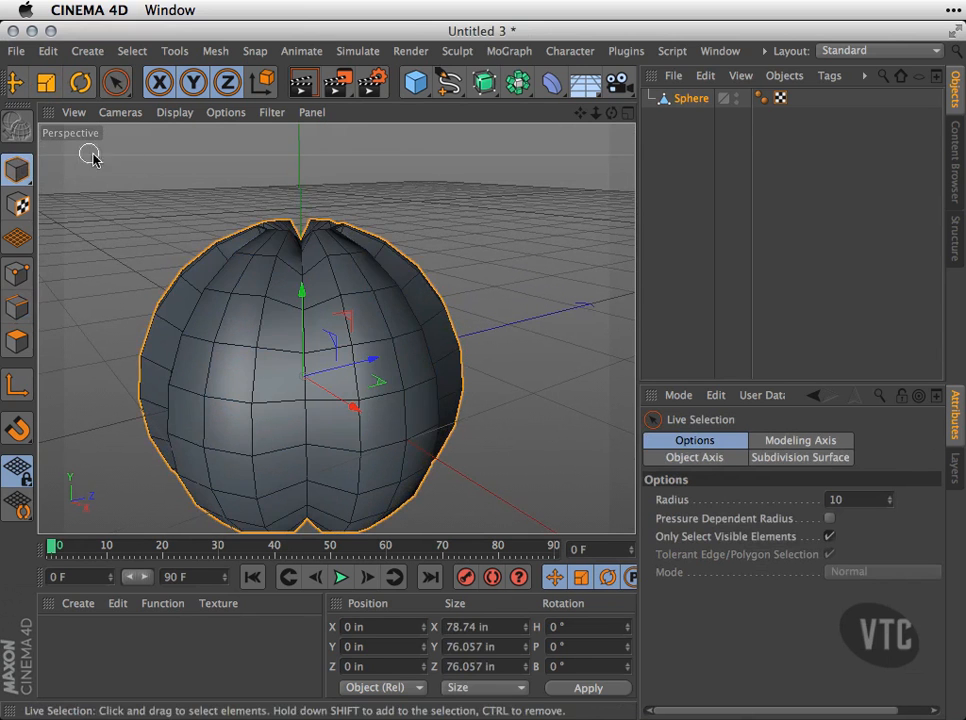
left_click(46, 82)
left_click_drag(303, 289, 303, 306)
left_click_drag(330, 300, 479, 320, "alt")
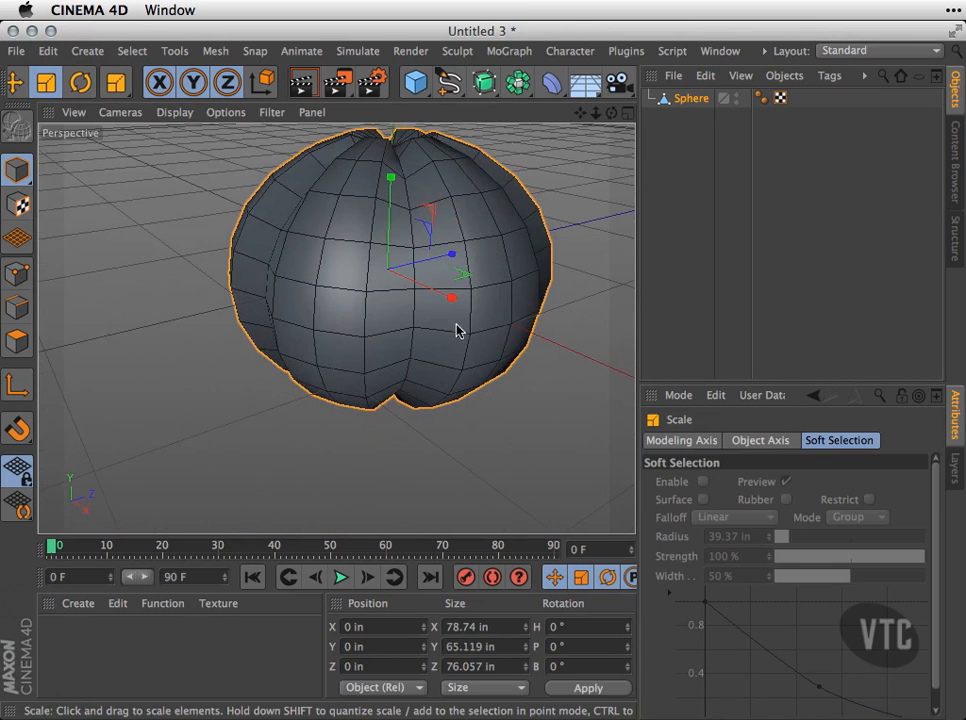
left_click_drag(468, 293, 392, 258, "alt")
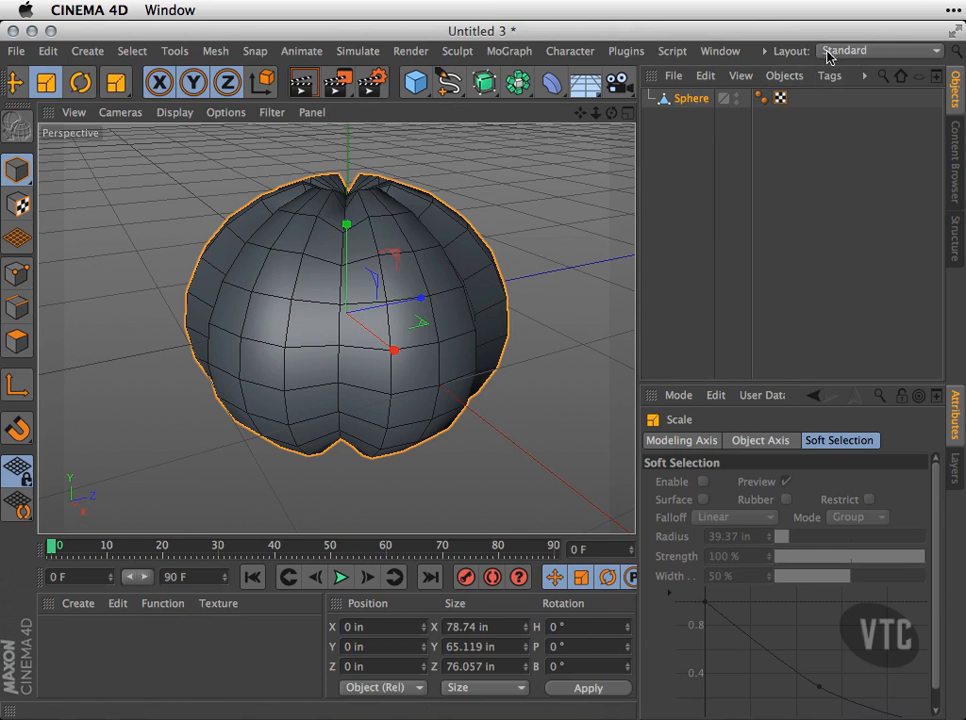
Step: Switch to the Sculpting layout and subdivide the pumpkin to sculpt level 1
left_click(866, 55)
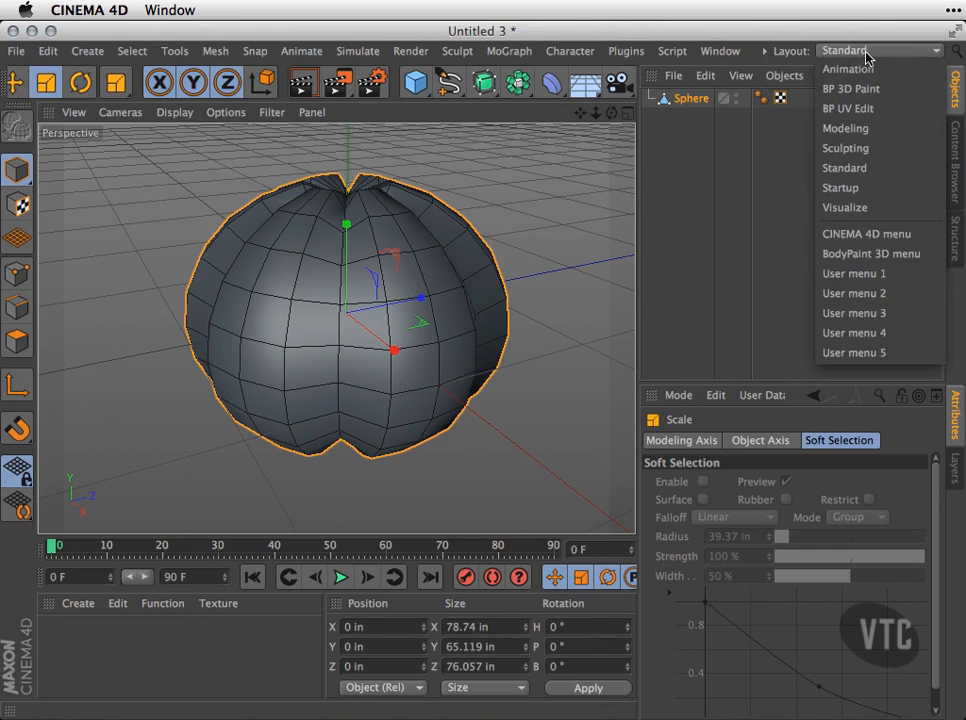
left_click(884, 152)
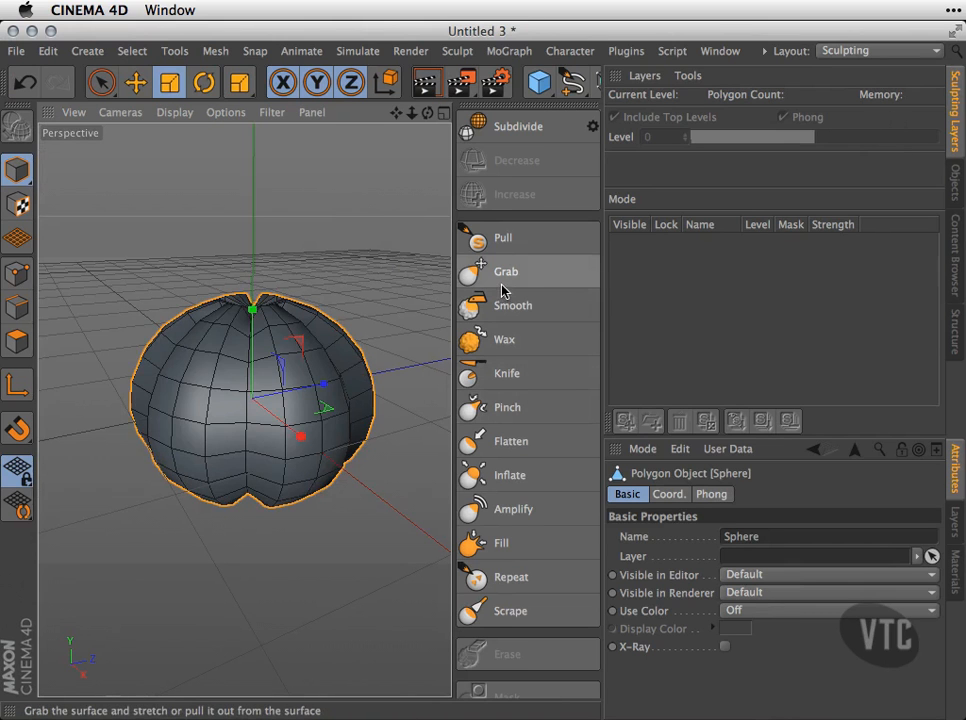
left_click(519, 128)
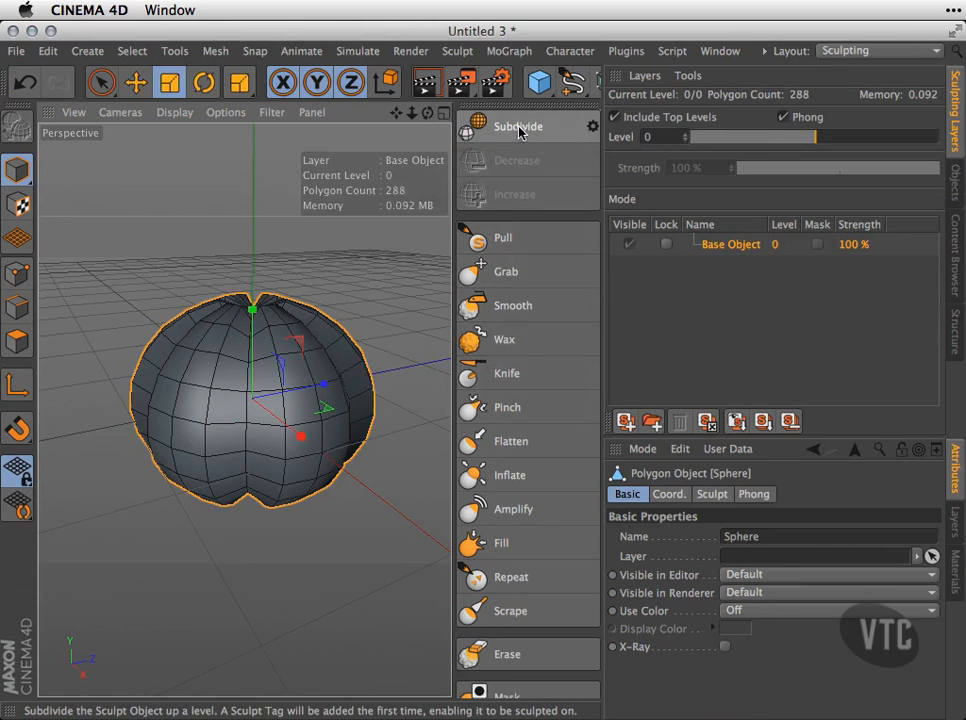
left_click(519, 128)
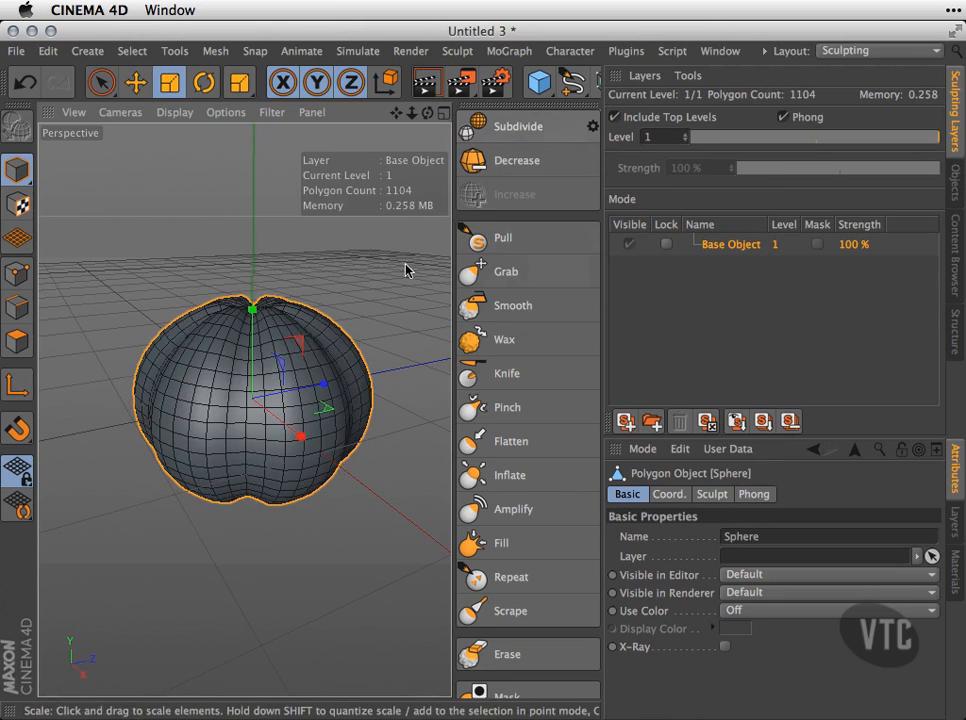
Step: Subdivide the pumpkin two more times to sculpt level 3
scroll(305, 450, "up", 5)
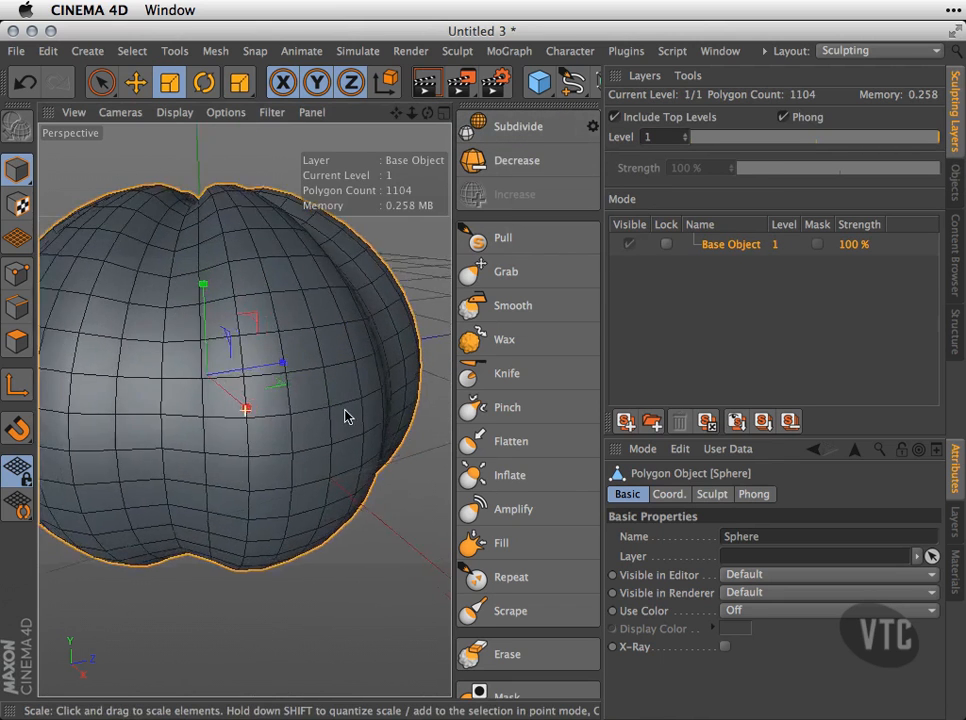
scroll(328, 370, "down", 3)
left_click_drag(330, 317, 358, 313, "alt")
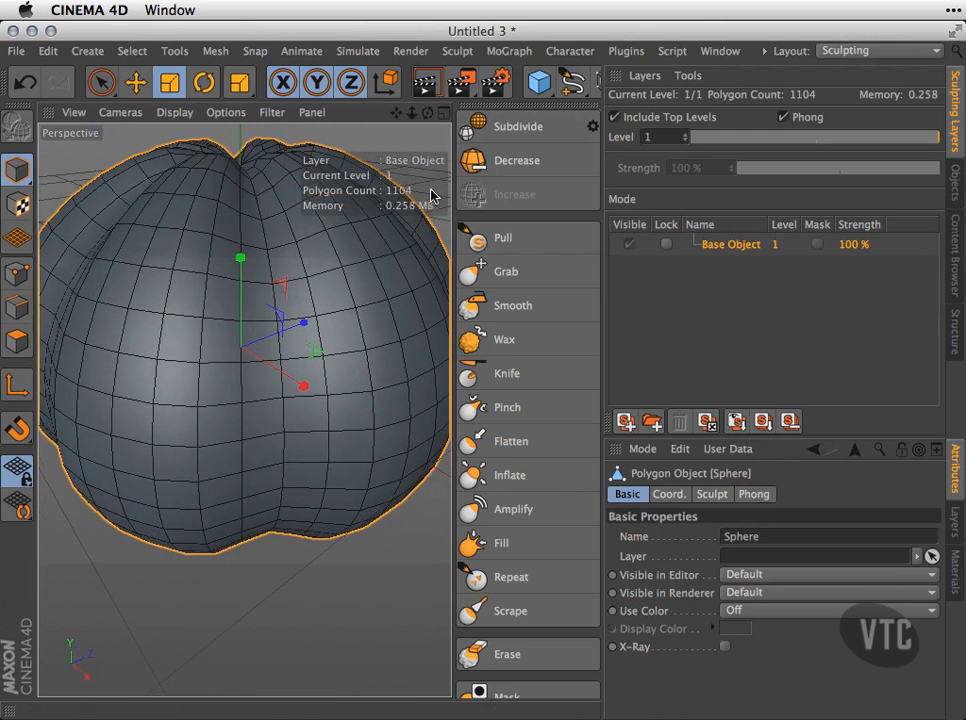
left_click(483, 128)
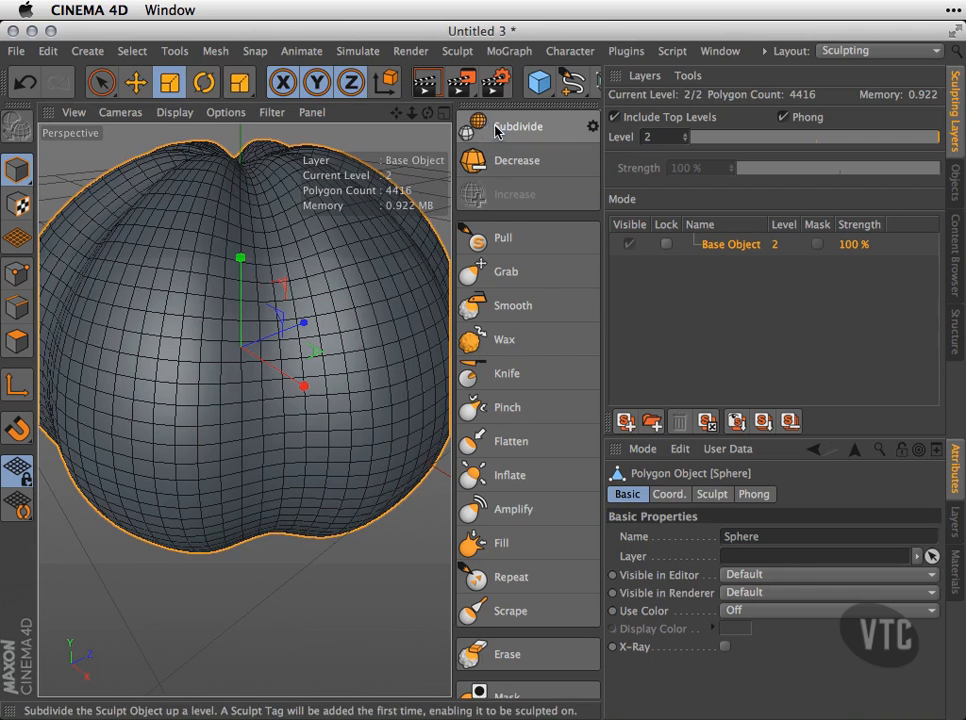
left_click(493, 130)
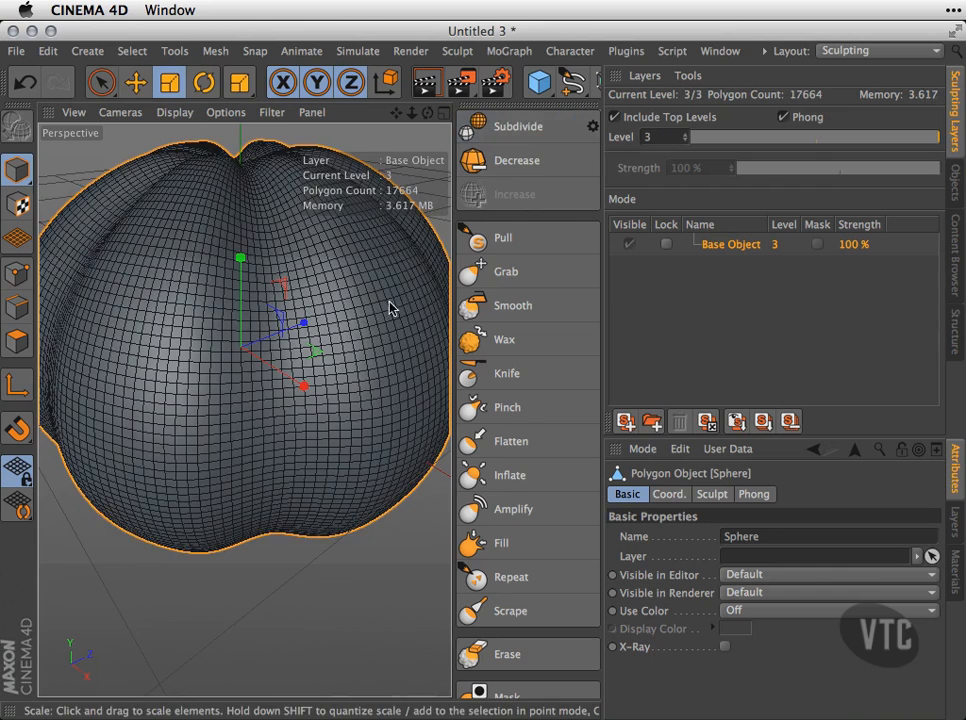
Step: Set the perspective view's display to Gouraud Shading to hide the mesh lines on the pumpkin
scroll(388, 306, "down", 5)
left_click(174, 112)
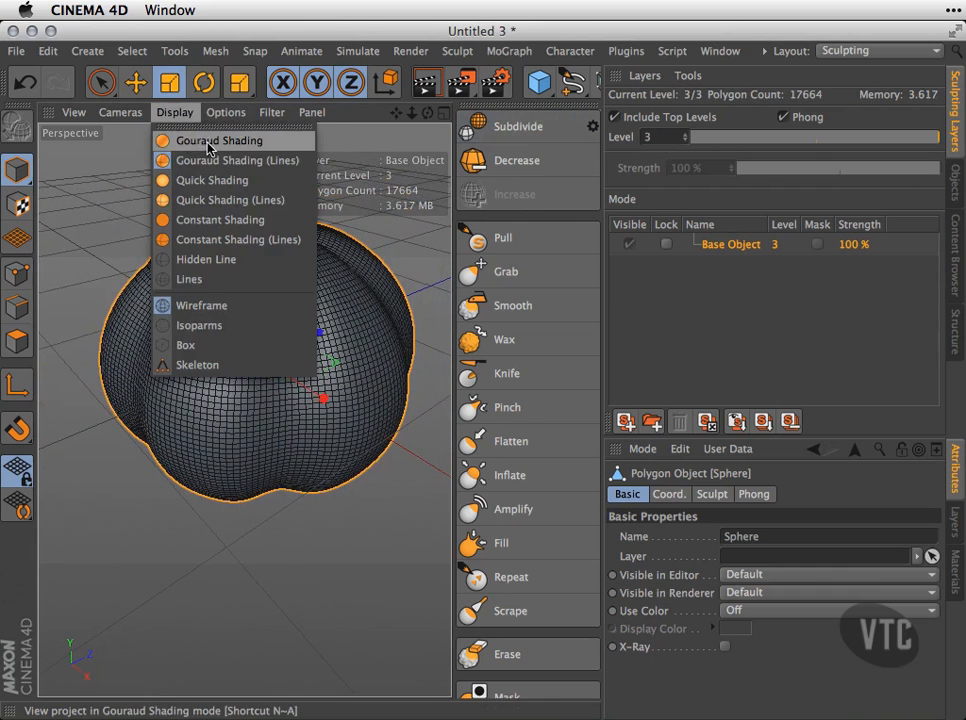
left_click(209, 143)
left_click_drag(410, 395, 383, 293, "alt")
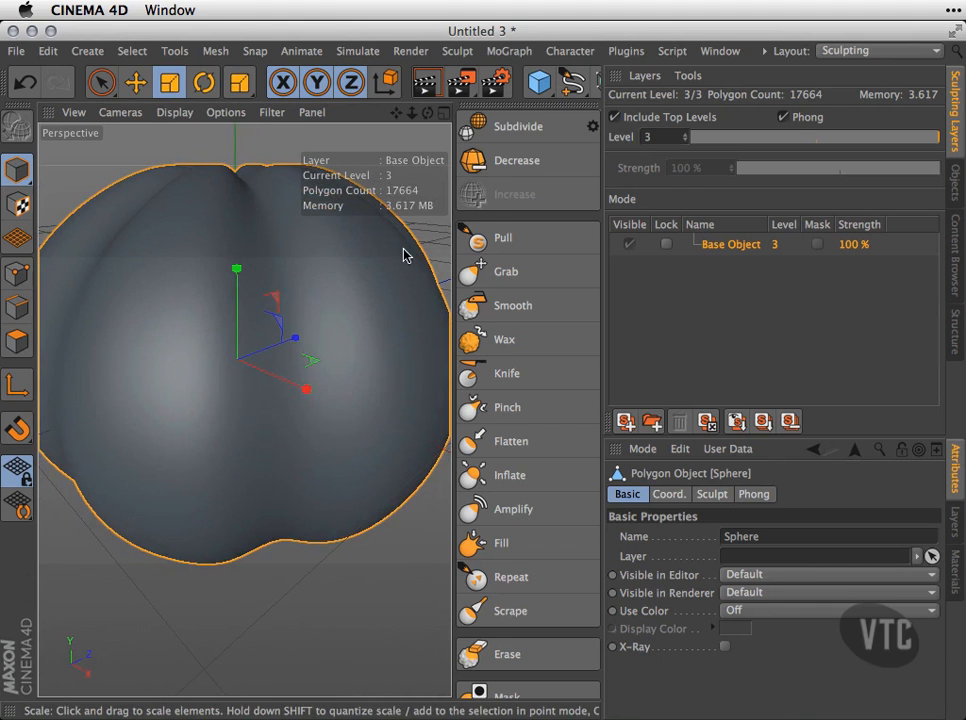
Step: Set the Pull brush size to 10 and raise a rough triangular ridge on the upper front of the pumpkin
left_click(485, 247)
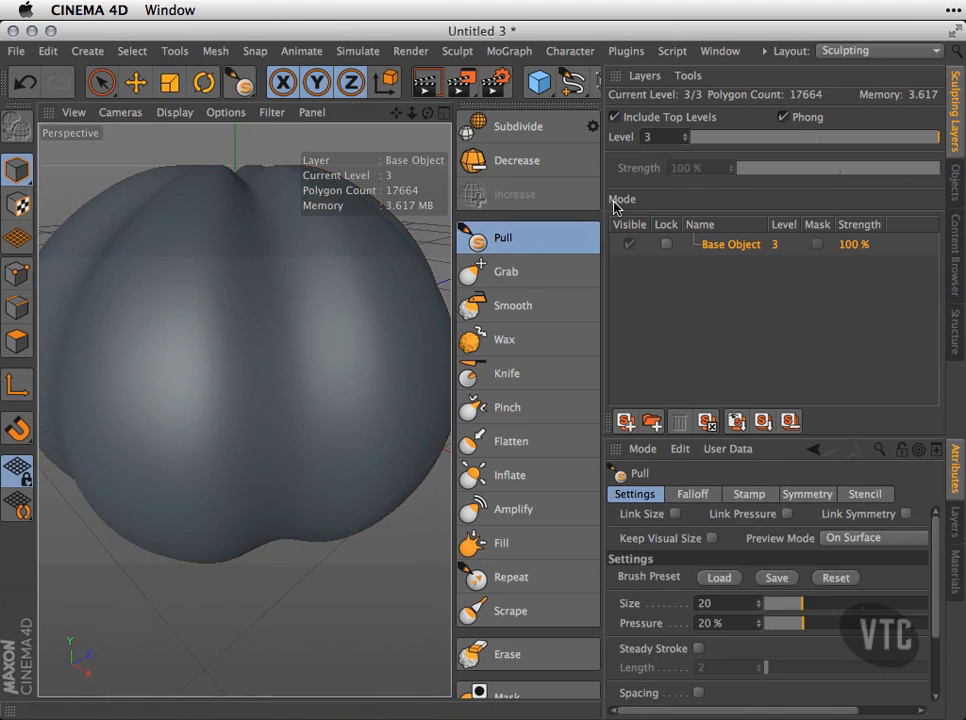
left_click(478, 243)
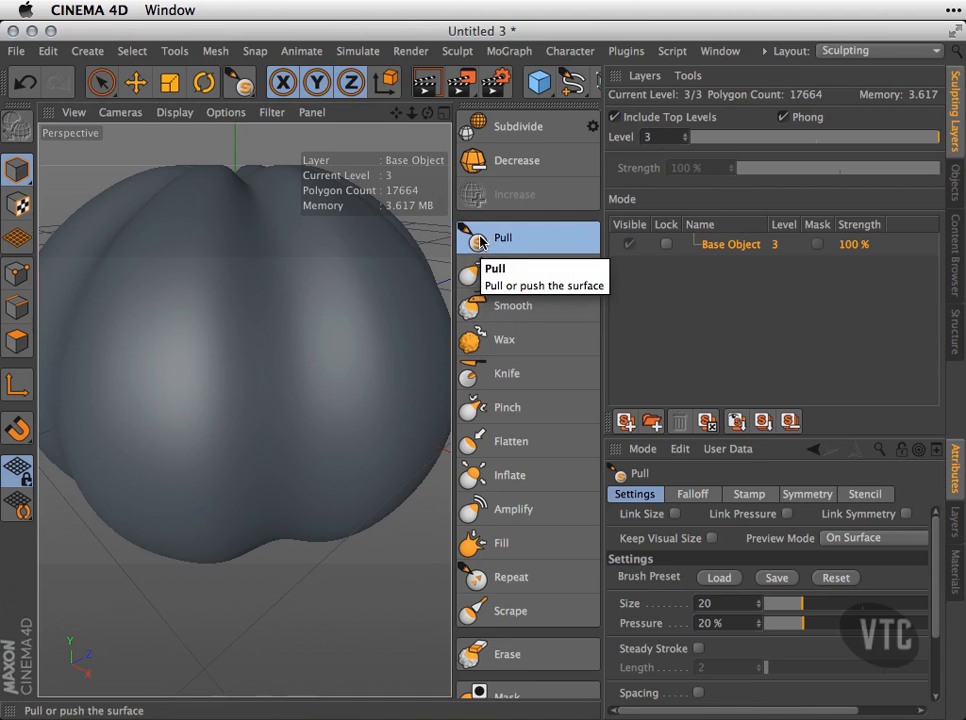
left_click_drag(802, 603, 787, 603)
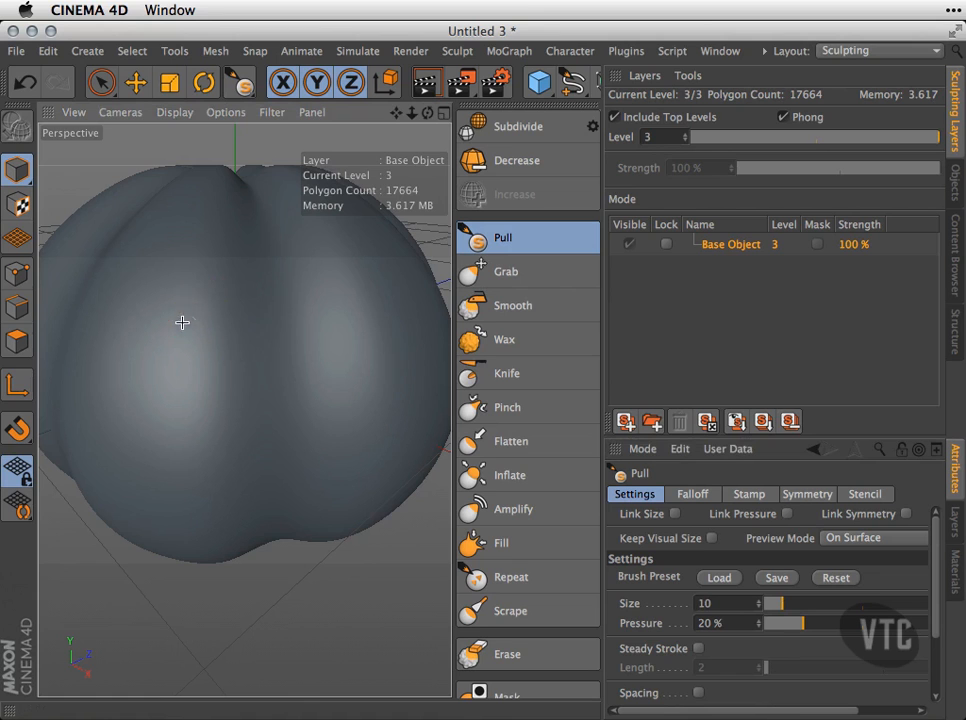
mouse_move(178, 335)
left_mouse_down()
mouse_move(198, 316)
mouse_move(179, 328)
mouse_move(297, 356)
left_mouse_up()
mouse_move(236, 312)
left_mouse_down()
mouse_move(229, 330)
mouse_move(196, 341)
mouse_move(269, 351)
left_mouse_up()
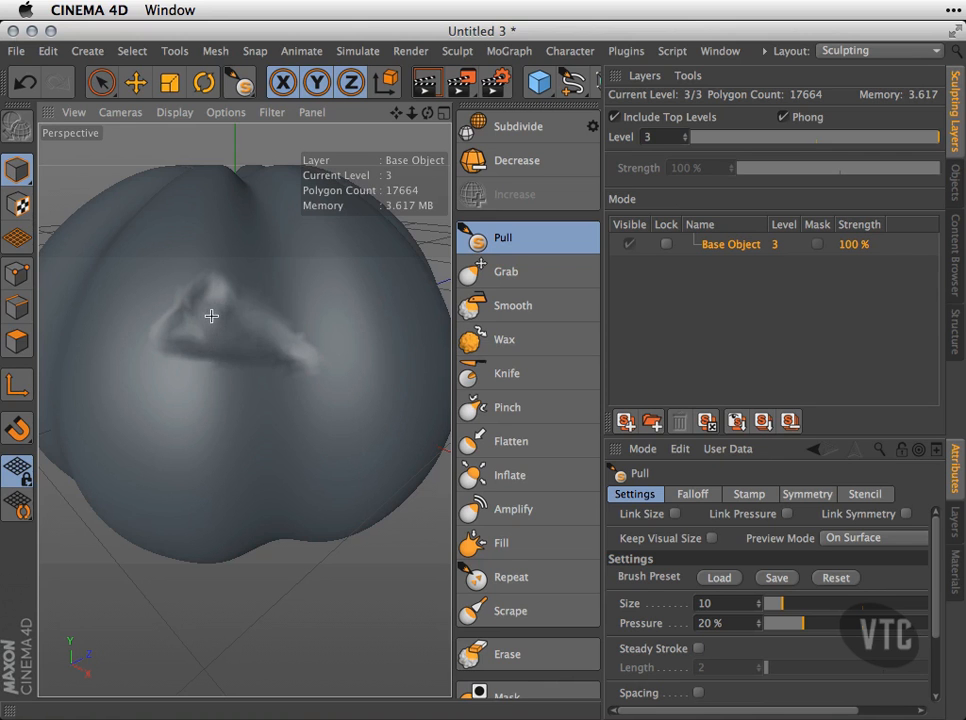
Step: Sculpt a second eye outline opposite the first, and undo all the eye strokes on the pumpkin's front
mouse_move(379, 319)
left_mouse_down("alt")
mouse_move(351, 326)
mouse_move(245, 410)
mouse_move(306, 334)
left_mouse_up("alt")
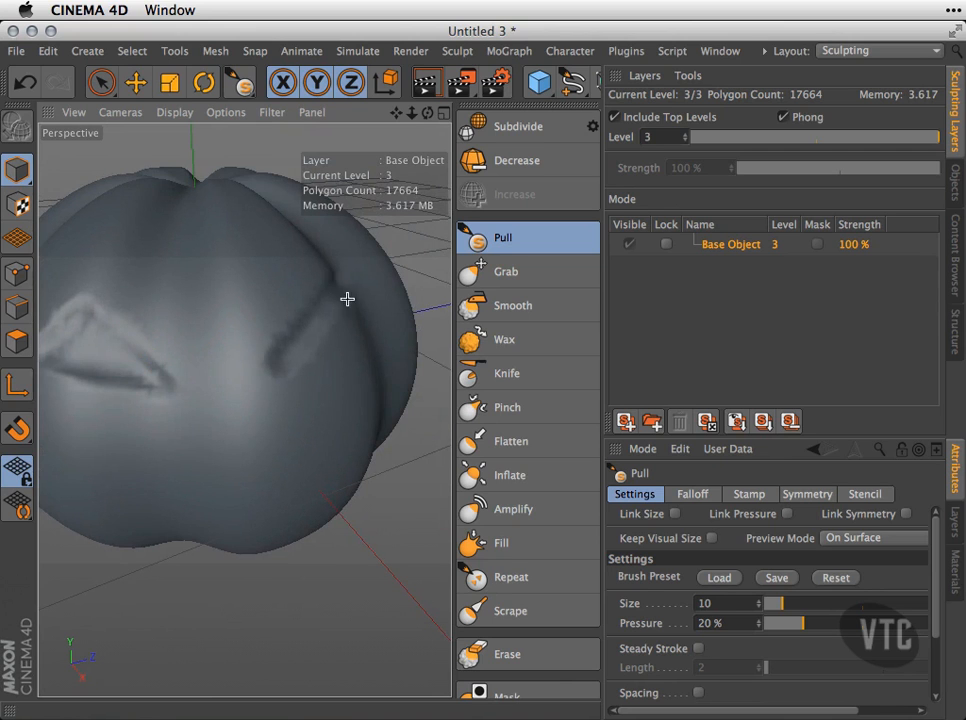
mouse_move(296, 362)
left_mouse_down()
mouse_move(311, 319)
mouse_move(237, 345)
mouse_move(291, 356)
mouse_move(313, 342)
left_mouse_up()
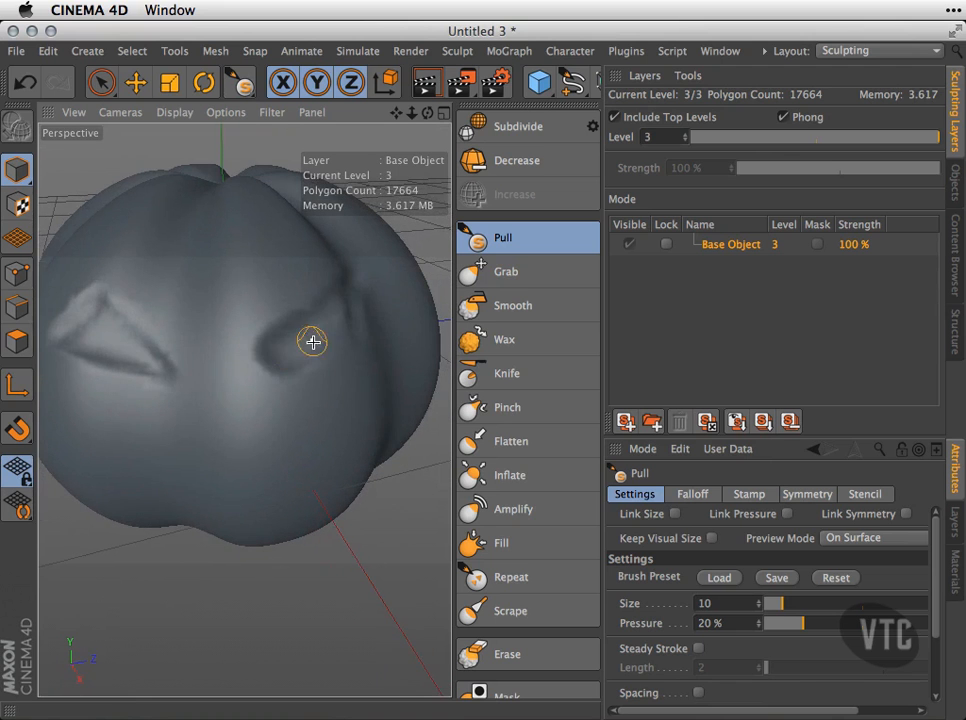
key("super+z")
key("super+z")
mouse_move(211, 371)
left_mouse_down("alt")
mouse_move(321, 379)
mouse_move(315, 414)
mouse_move(308, 328)
left_mouse_up("alt")
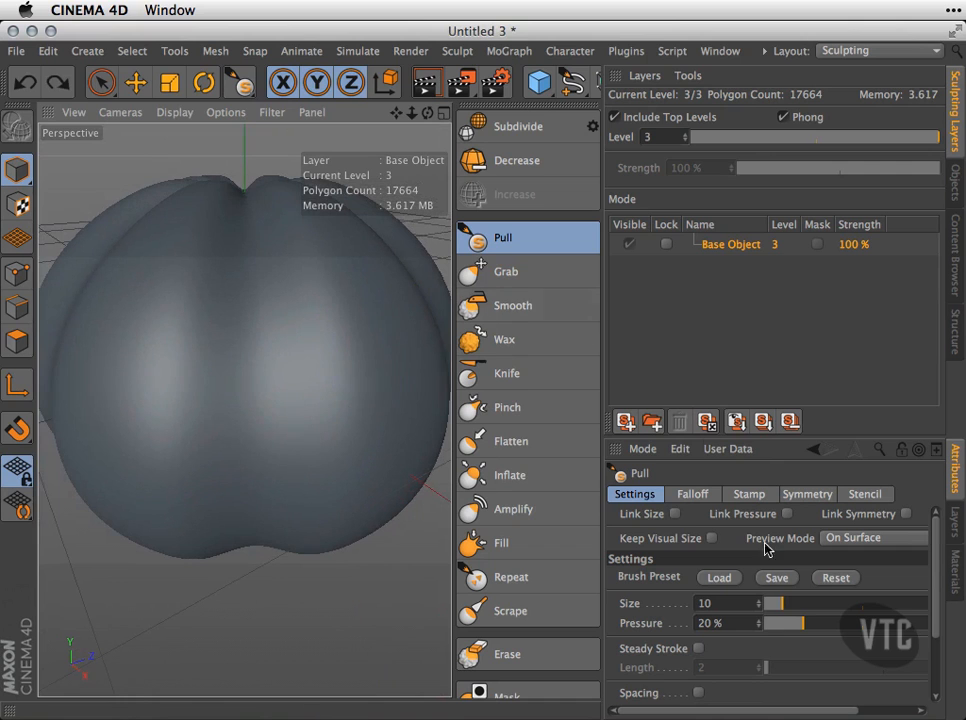
Step: Set the Pull brush size to 7, and make and undo a diagonal test stroke on the pumpkin's front
left_click_drag(783, 604, 779, 612)
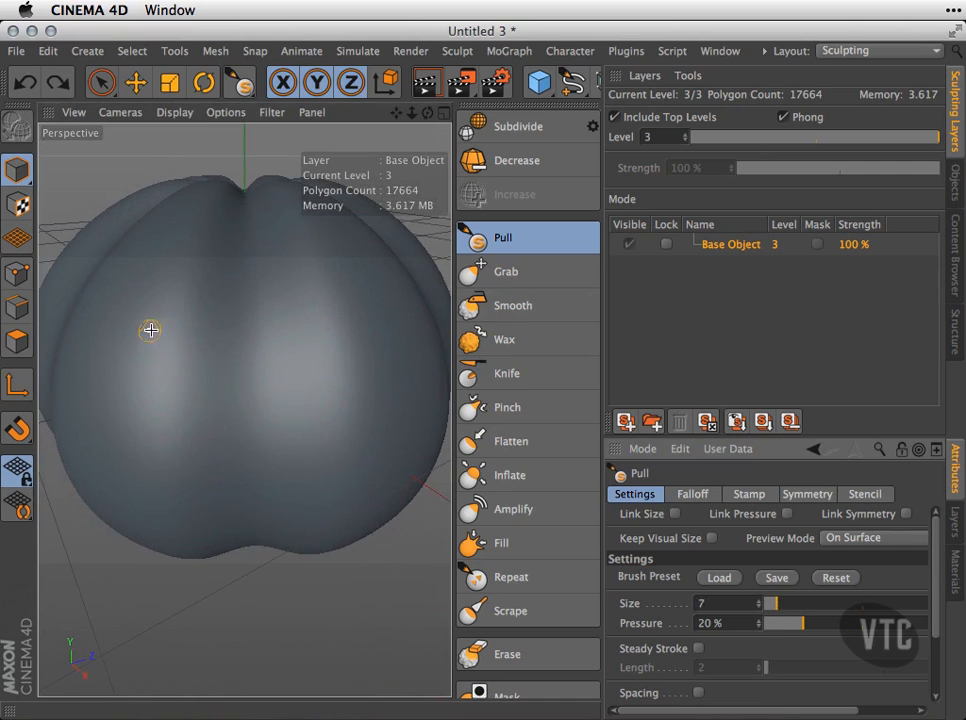
mouse_move(152, 315)
left_mouse_down()
mouse_move(213, 369)
mouse_move(184, 327)
mouse_move(231, 373)
left_mouse_up()
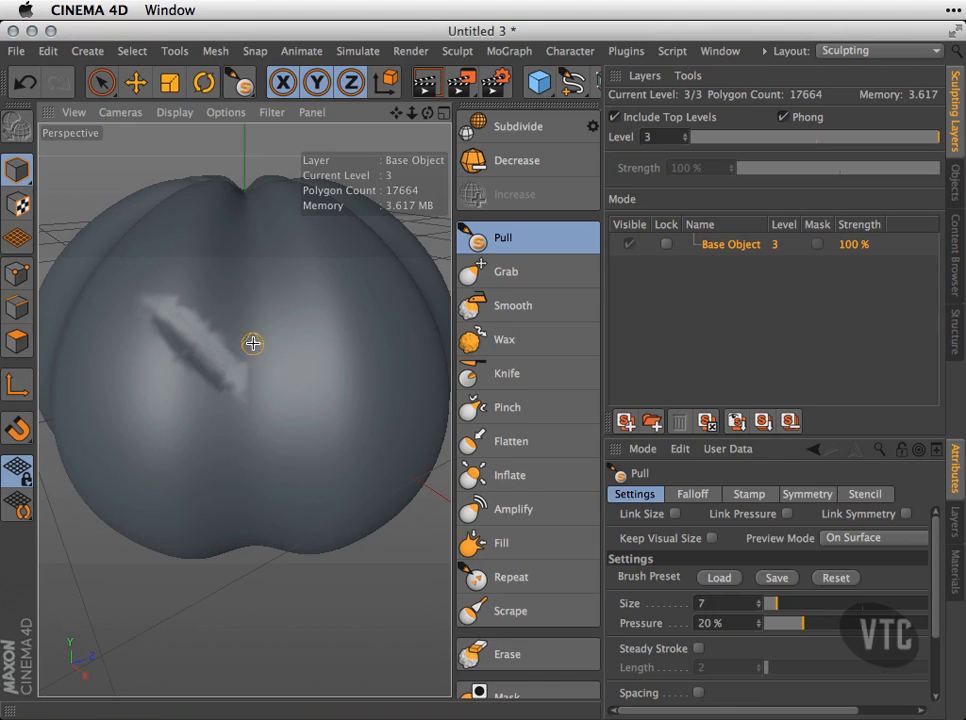
mouse_move(224, 336)
right_mouse_down("alt")
mouse_move(330, 349)
mouse_move(263, 351)
mouse_move(270, 334)
right_mouse_up("alt")
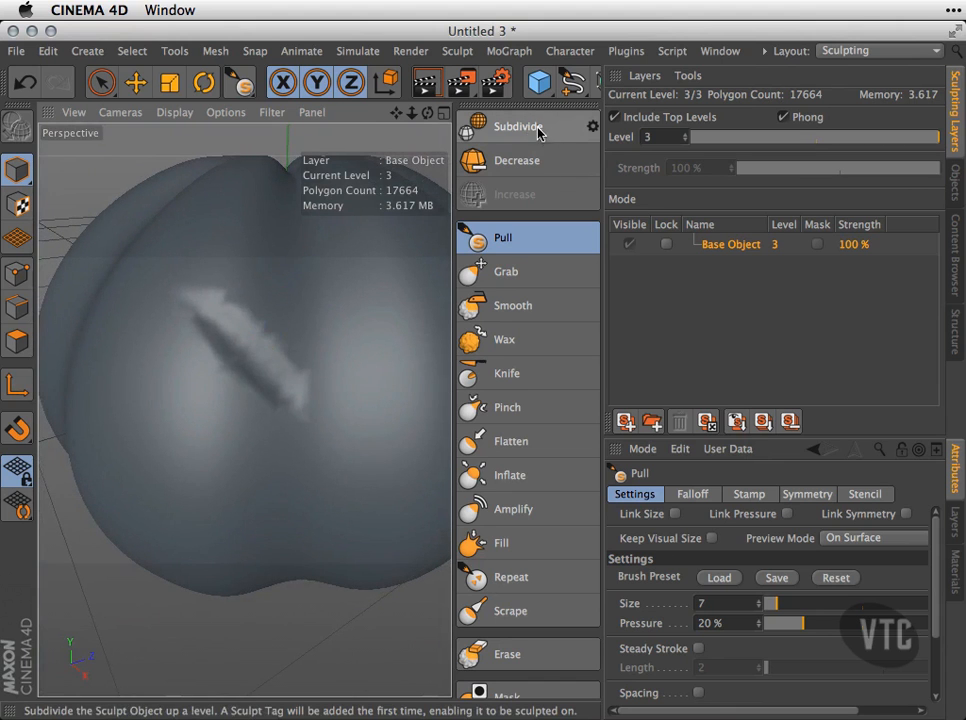
key("super+z")
key("super+z")
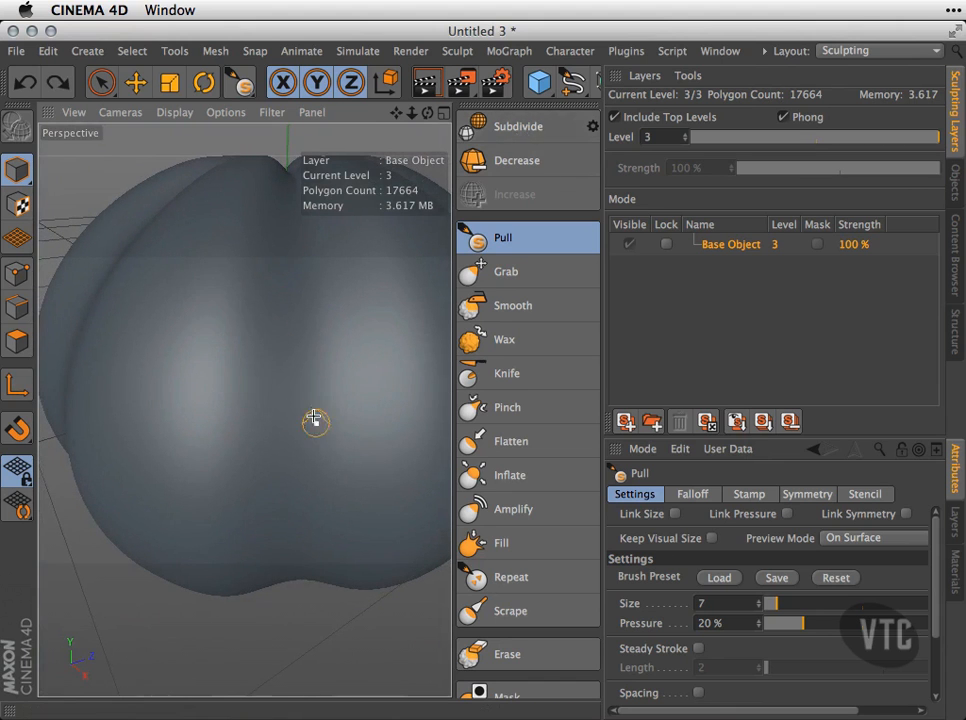
Step: Subdivide the pumpkin to sculpt level 5, making and undoing a test Pull stroke at level 4
left_click(524, 130)
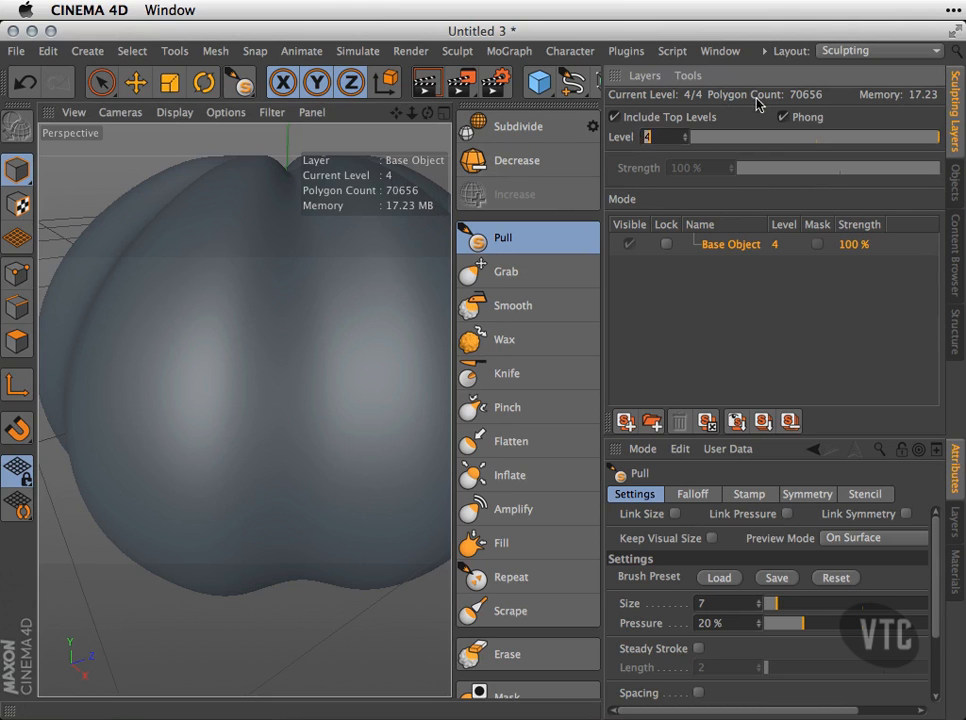
mouse_move(193, 327)
left_mouse_down()
mouse_move(309, 400)
mouse_move(242, 370)
left_mouse_up()
key("super+z")
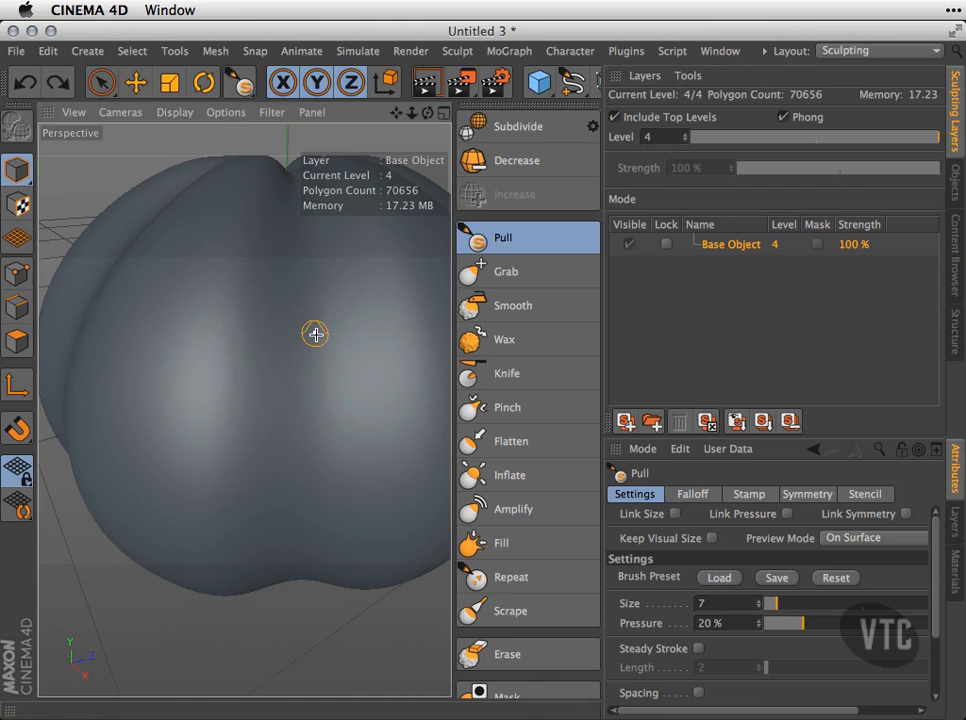
left_click(515, 126)
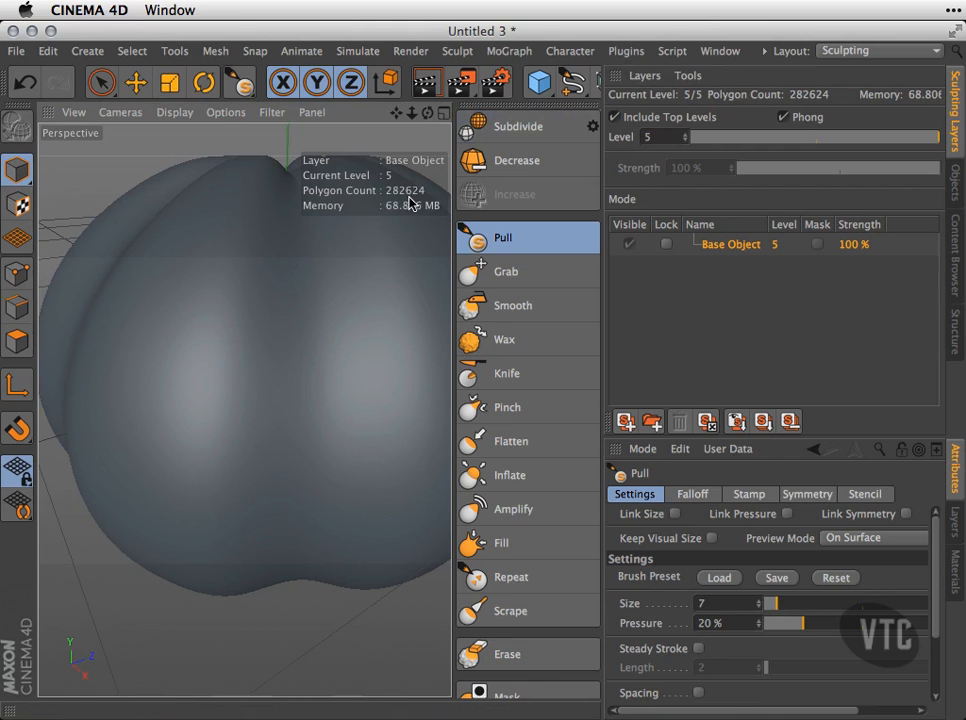
Step: Sculpt two slanted, angry eyes on the pumpkin's upper front with the size 7 Pull brush
mouse_move(185, 306)
left_mouse_down()
mouse_move(261, 364)
mouse_move(222, 338)
mouse_move(237, 341)
mouse_move(190, 323)
mouse_move(247, 372)
mouse_move(176, 320)
left_mouse_up()
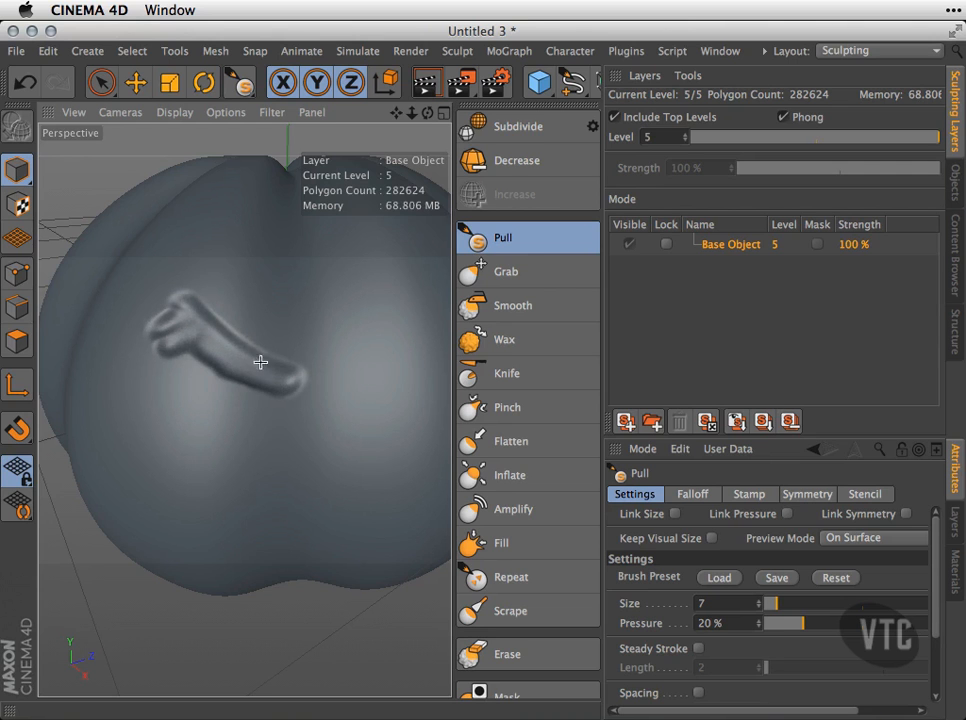
mouse_move(265, 385)
left_mouse_down("alt")
mouse_move(345, 390)
mouse_move(250, 361)
mouse_move(282, 358)
mouse_move(327, 320)
mouse_move(323, 349)
mouse_move(250, 388)
mouse_move(331, 370)
mouse_move(338, 328)
mouse_move(351, 351)
mouse_move(322, 356)
left_mouse_up("alt")
mouse_move(254, 374)
left_mouse_down()
mouse_move(317, 345)
mouse_move(304, 364)
mouse_move(258, 380)
mouse_move(362, 384)
mouse_move(384, 332)
mouse_move(392, 353)
left_mouse_up()
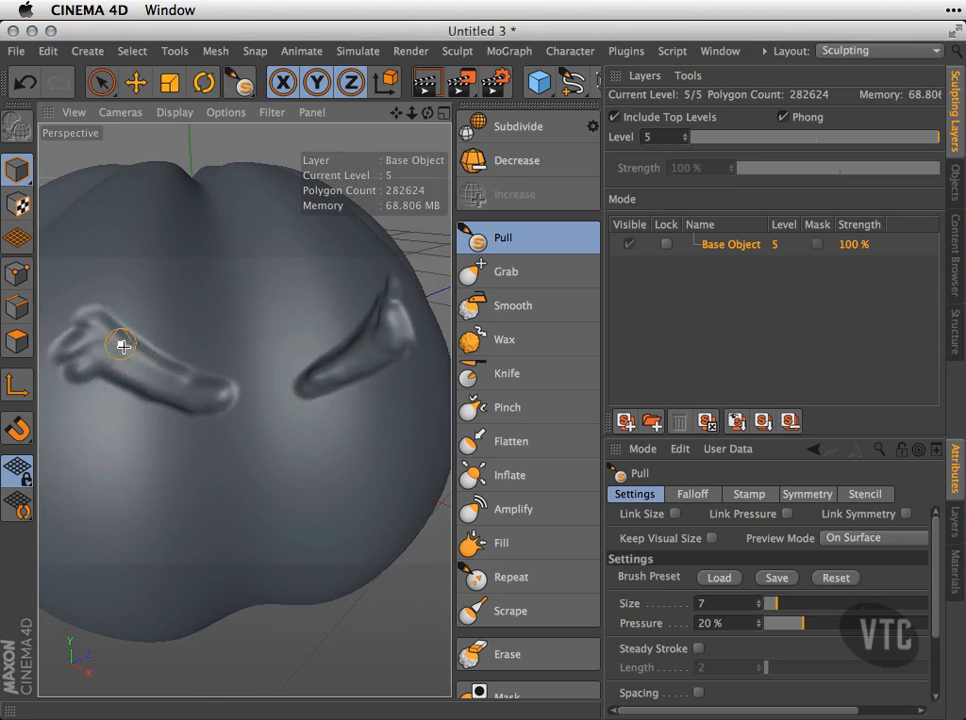
mouse_move(135, 366)
left_mouse_down()
mouse_move(164, 380)
mouse_move(125, 345)
mouse_move(102, 354)
mouse_move(155, 358)
mouse_move(198, 385)
left_mouse_up()
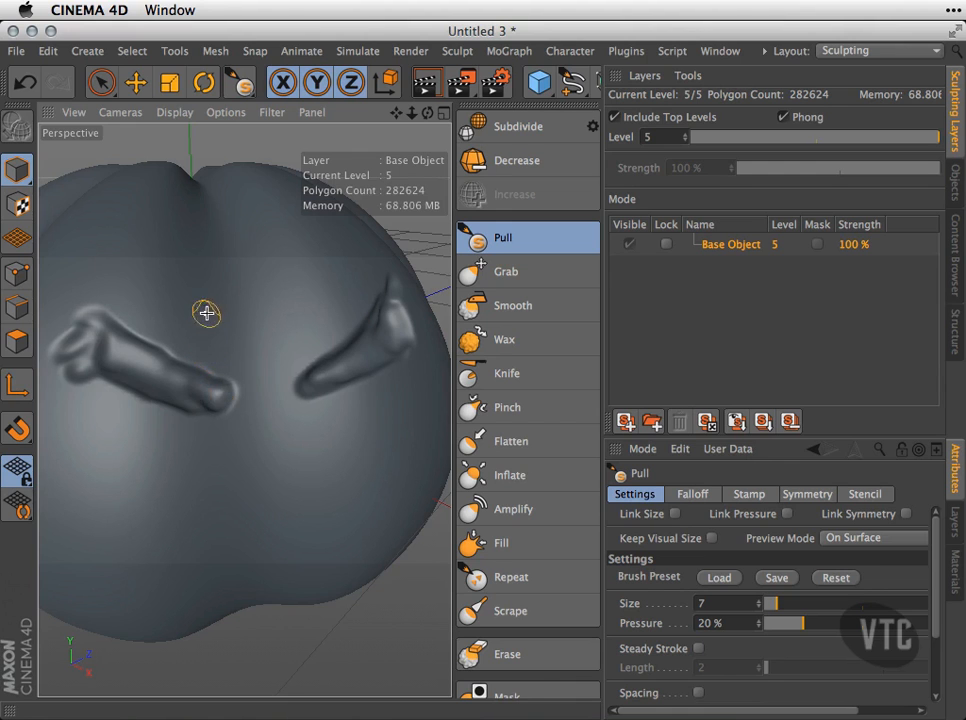
Step: Set the Pull brush size to 14 and raise thick brows above both eyes, meeting in a V between them
left_click(787, 607)
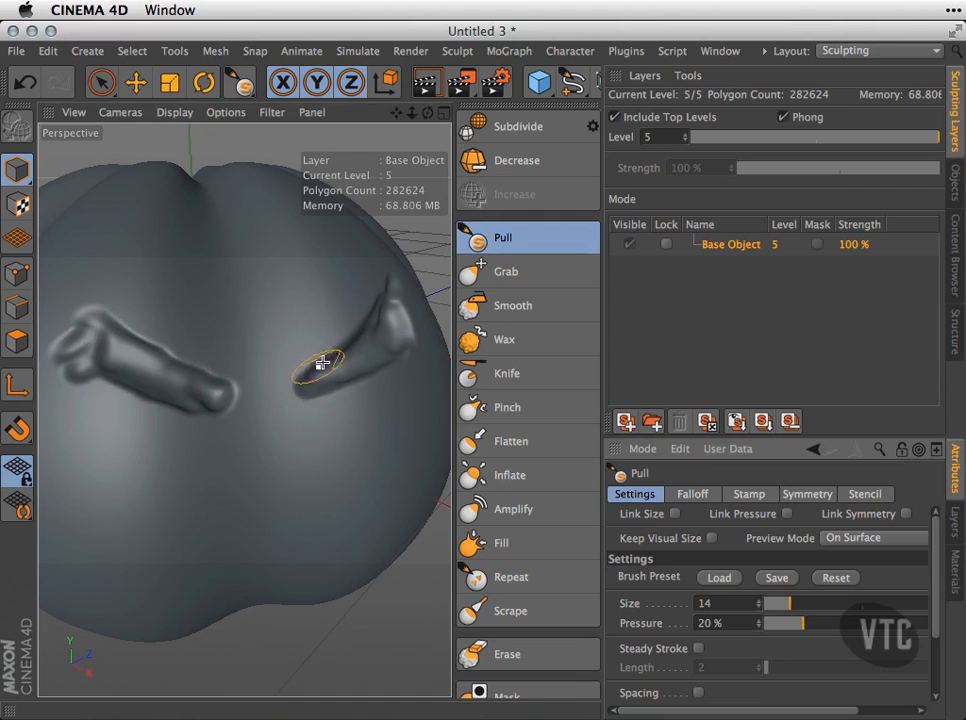
mouse_move(286, 385)
left_mouse_down()
mouse_move(328, 332)
mouse_move(313, 330)
mouse_move(280, 385)
mouse_move(302, 338)
mouse_move(367, 285)
left_mouse_up()
mouse_move(246, 388)
left_mouse_down()
mouse_move(205, 332)
mouse_move(211, 362)
left_mouse_up()
mouse_move(129, 300)
left_mouse_down()
mouse_move(151, 276)
mouse_move(123, 302)
mouse_move(99, 287)
left_mouse_up()
left_click_drag(271, 388, 345, 300)
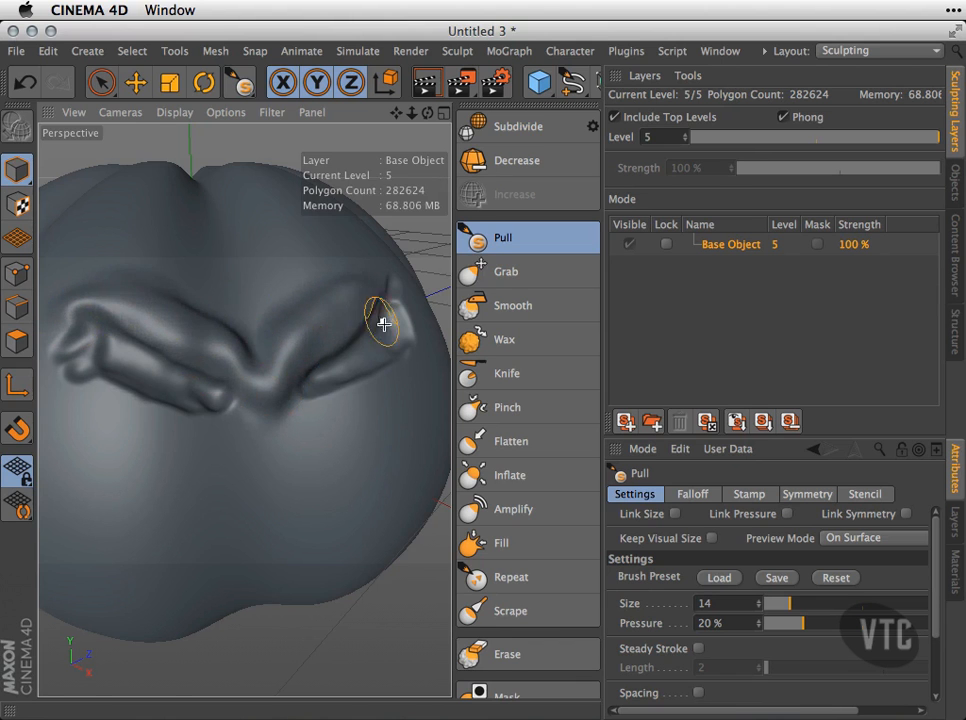
Step: Extend the raised brows around the outer corners of the eyes with the Pull brush
mouse_move(362, 351)
left_mouse_down("alt")
mouse_move(302, 384)
mouse_move(317, 349)
left_mouse_up("alt")
left_click_drag(245, 410, 204, 409, "alt")
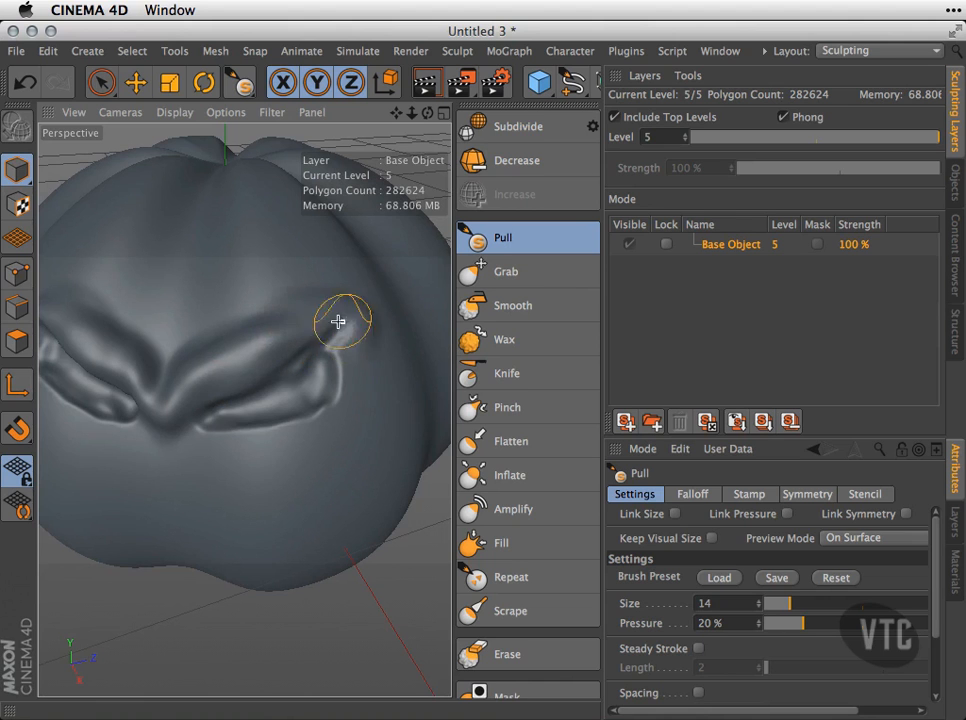
left_click_drag(367, 341, 363, 393)
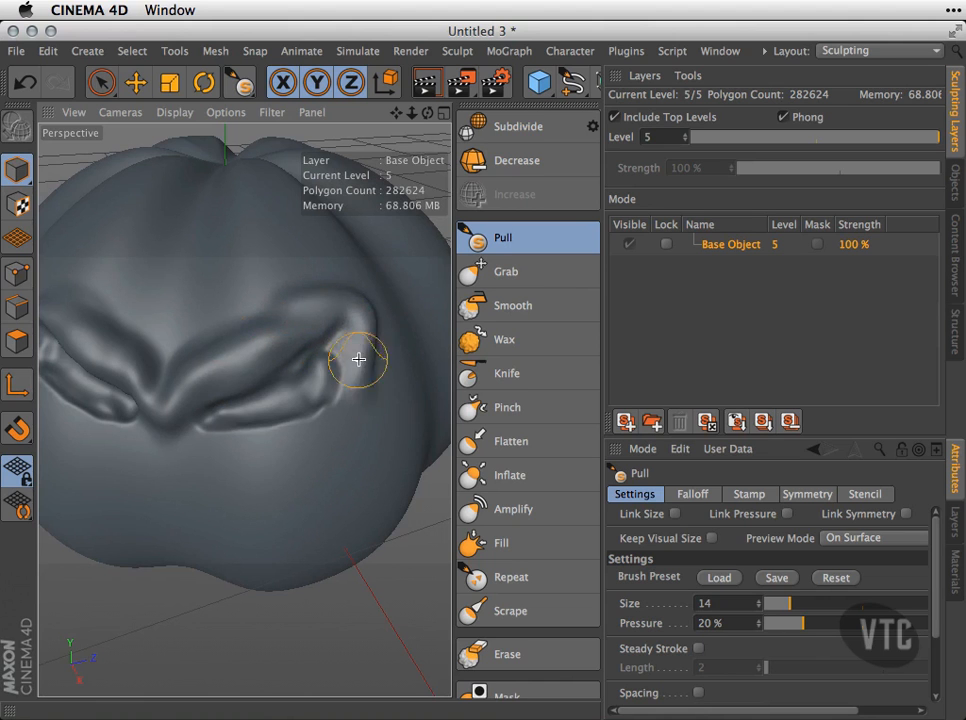
mouse_move(231, 403)
left_mouse_down("alt")
mouse_move(265, 561)
mouse_move(250, 369)
mouse_move(267, 323)
mouse_move(241, 339)
mouse_move(250, 509)
mouse_move(237, 524)
mouse_move(349, 392)
mouse_move(267, 452)
mouse_move(134, 341)
left_mouse_up("alt")
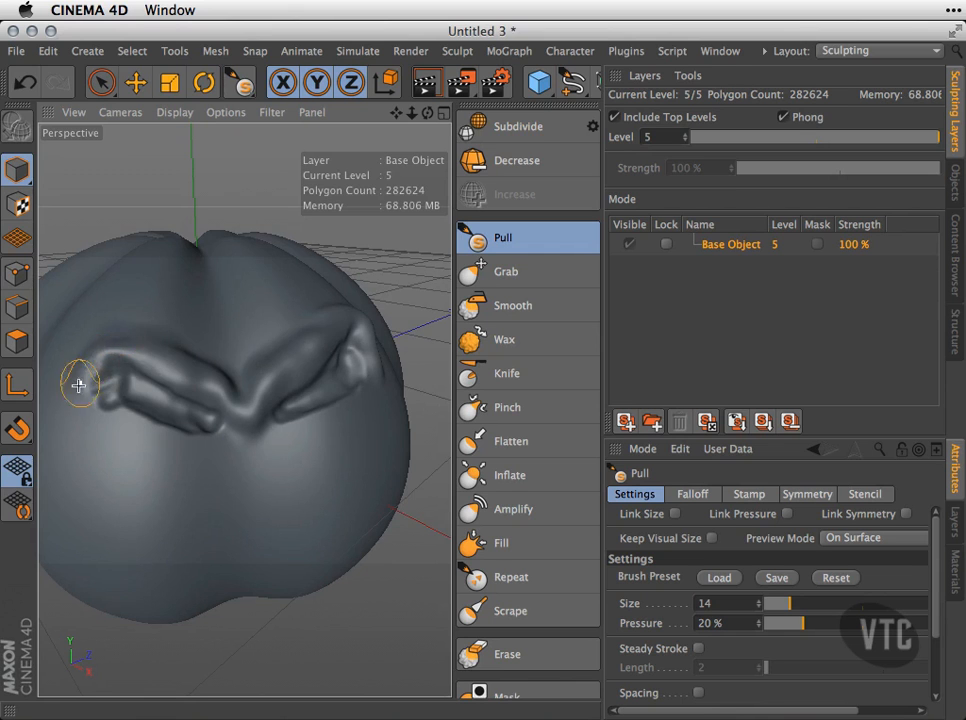
mouse_move(209, 360)
left_mouse_down()
mouse_move(218, 382)
mouse_move(253, 378)
mouse_move(323, 320)
mouse_move(371, 360)
mouse_move(310, 335)
left_mouse_up()
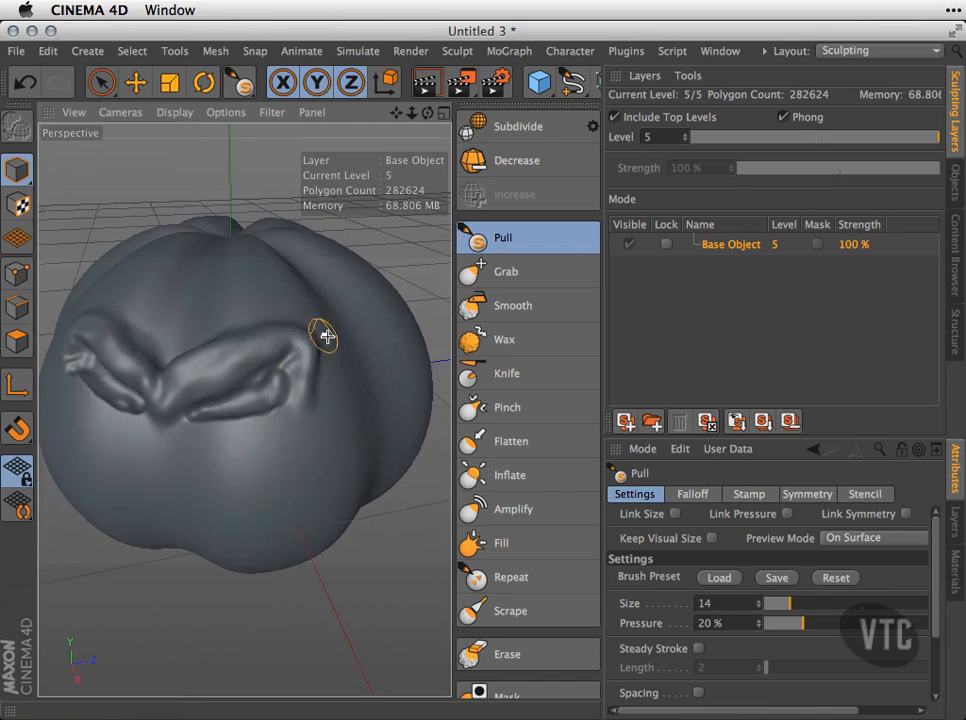
Step: Build up the brows further and raise a soft fold beneath each eye with the size 14 Pull brush
right_click_drag(310, 335, 412, 384, "alt")
left_click_drag(412, 384, 282, 338, "alt")
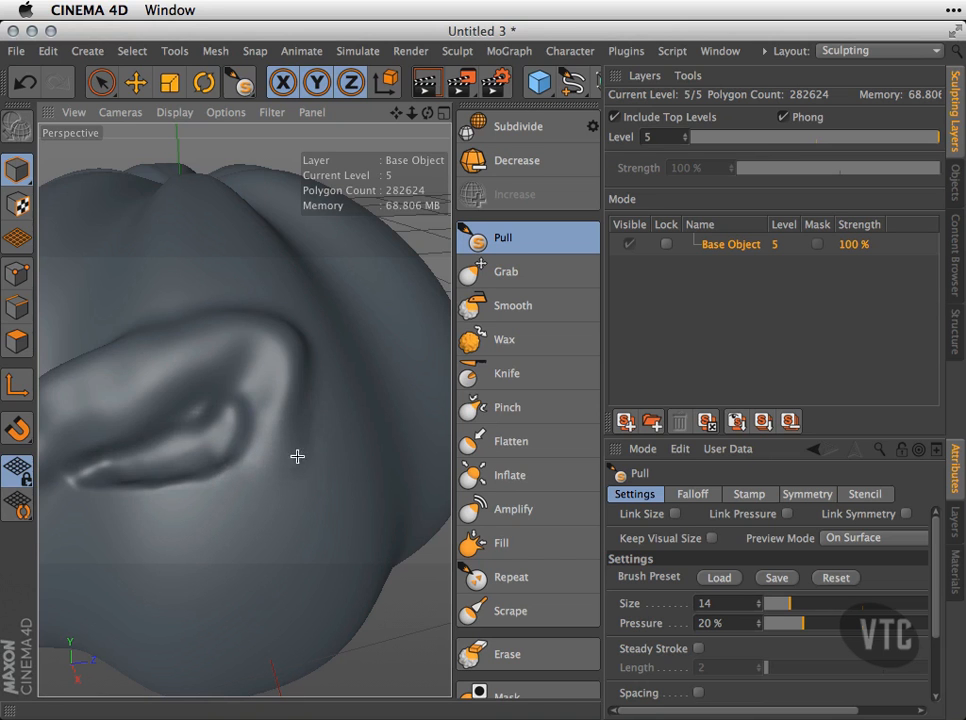
mouse_move(270, 371)
left_mouse_down("alt")
mouse_move(319, 420)
mouse_move(272, 401)
mouse_move(320, 399)
left_mouse_up("alt")
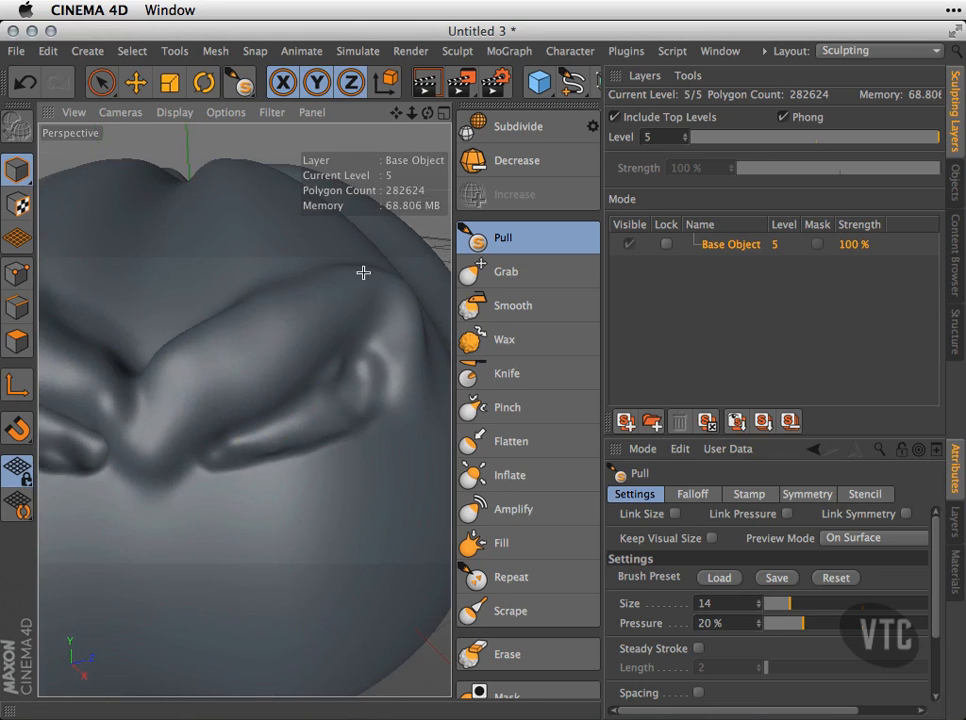
left_click_drag(334, 349, 216, 397, "alt")
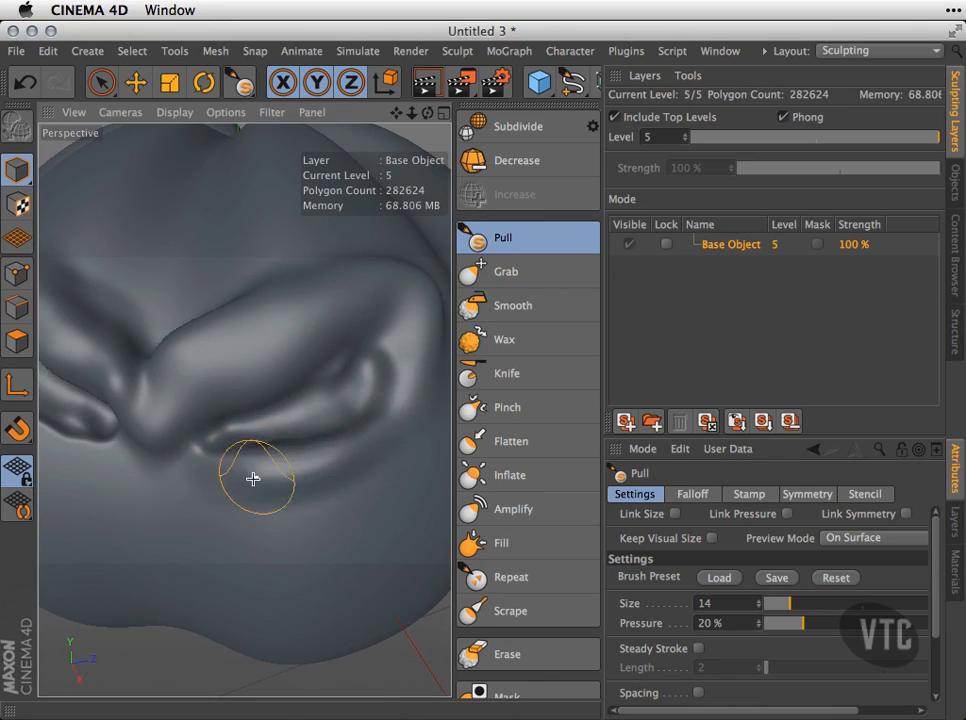
mouse_move(209, 464)
left_mouse_down("alt")
mouse_move(239, 468)
mouse_move(194, 425)
mouse_move(284, 448)
mouse_move(295, 502)
left_mouse_up("alt")
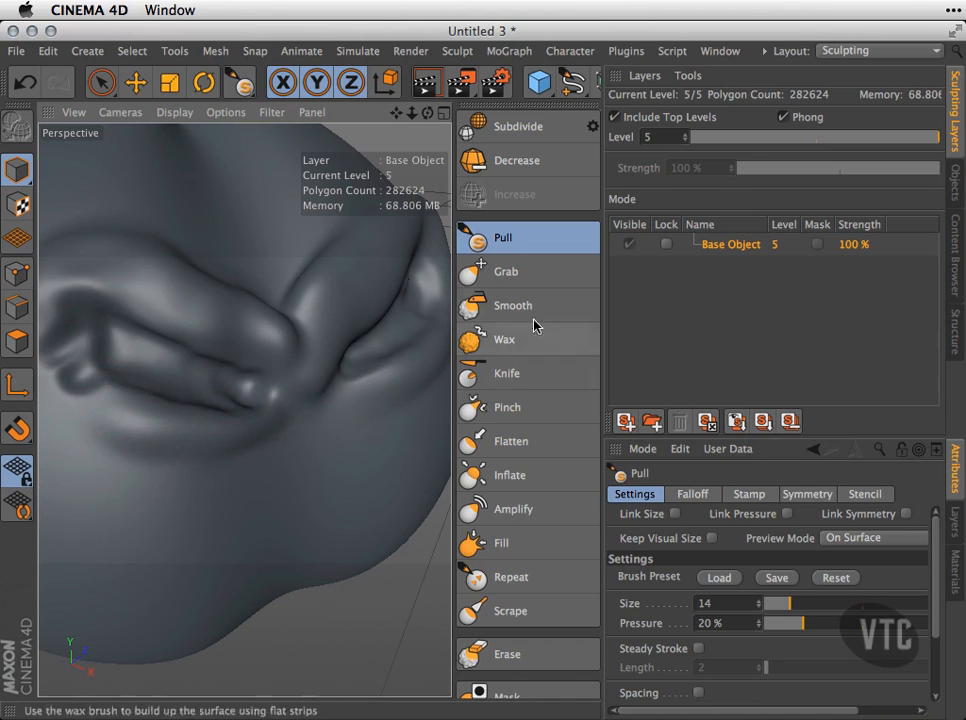
mouse_move(315, 399)
left_mouse_down("alt")
mouse_move(153, 399)
mouse_move(272, 386)
left_mouse_up("alt")
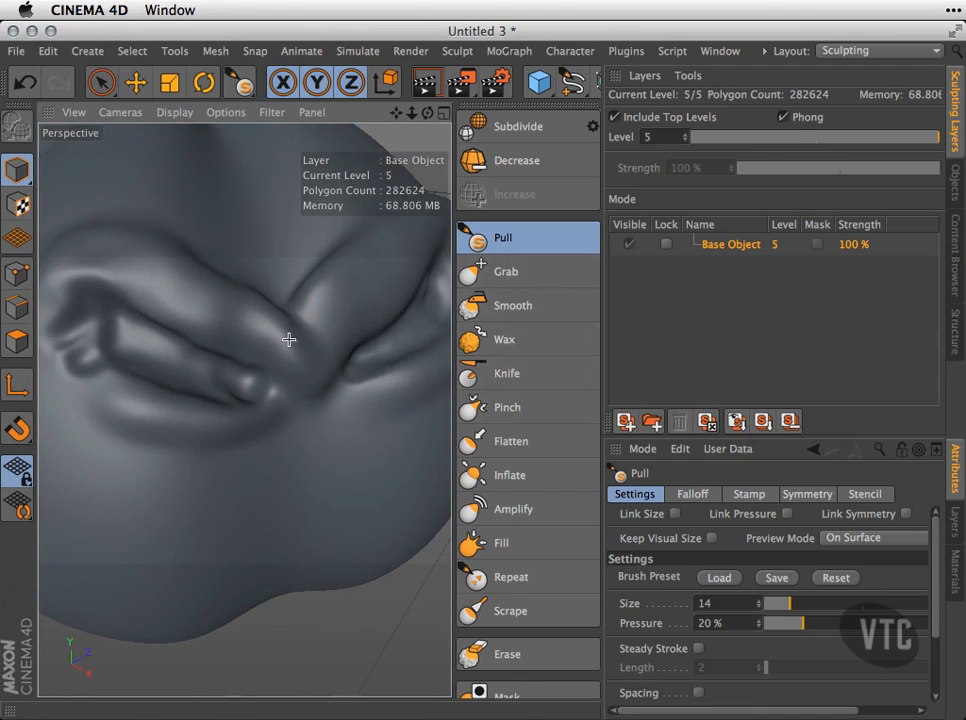
Step: Set the Pull brush size to 8 and sculpt a small triangular, two-lobed nose below the brows
left_click_drag(319, 315, 250, 390, "alt")
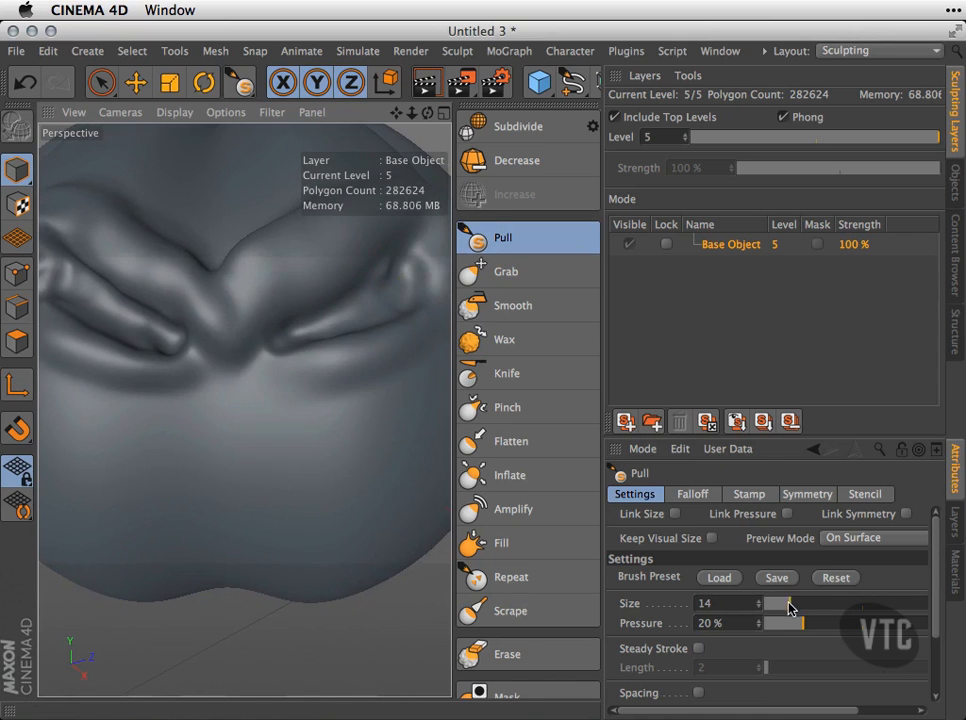
left_click_drag(790, 605, 776, 604)
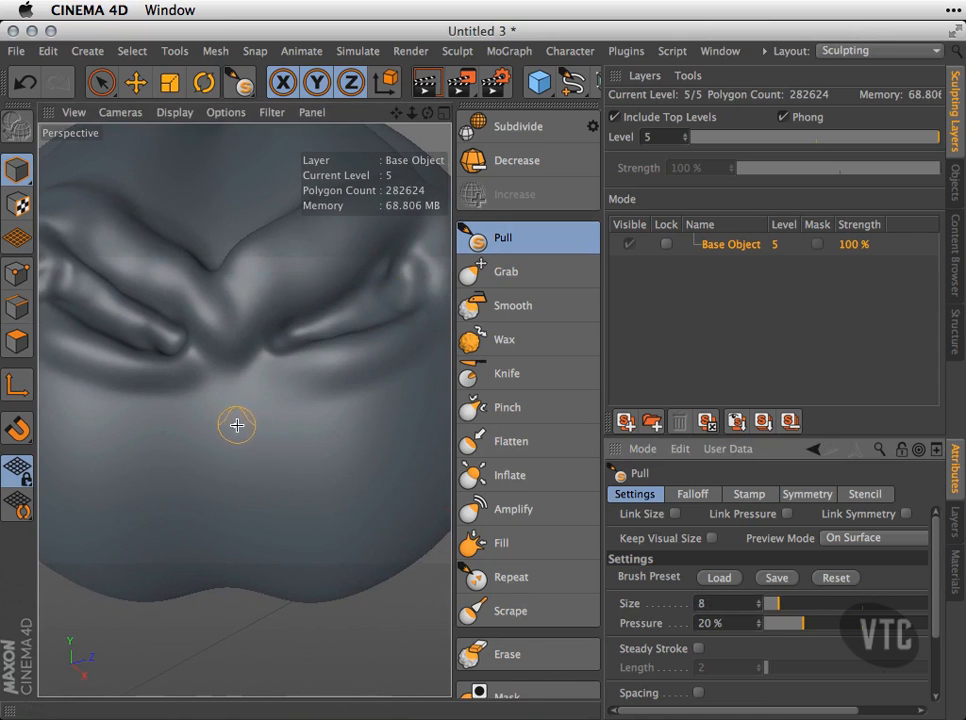
mouse_move(231, 410)
left_mouse_down()
mouse_move(209, 457)
mouse_move(233, 390)
mouse_move(274, 444)
mouse_move(267, 449)
left_mouse_up()
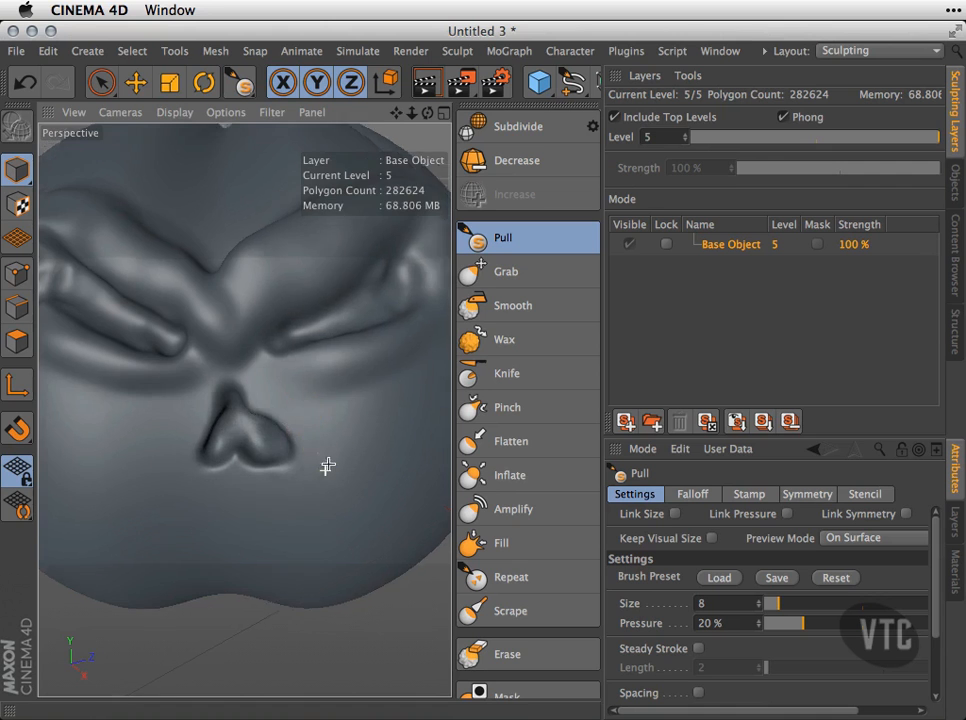
Step: Sculpt a wavy, downturned mouth across the pumpkin below the nose with the size 8 Pull brush
scroll(325, 445, "down", 2)
scroll(335, 415, "up", 4)
scroll(345, 398, "down", 2)
scroll(347, 390, "down", 2)
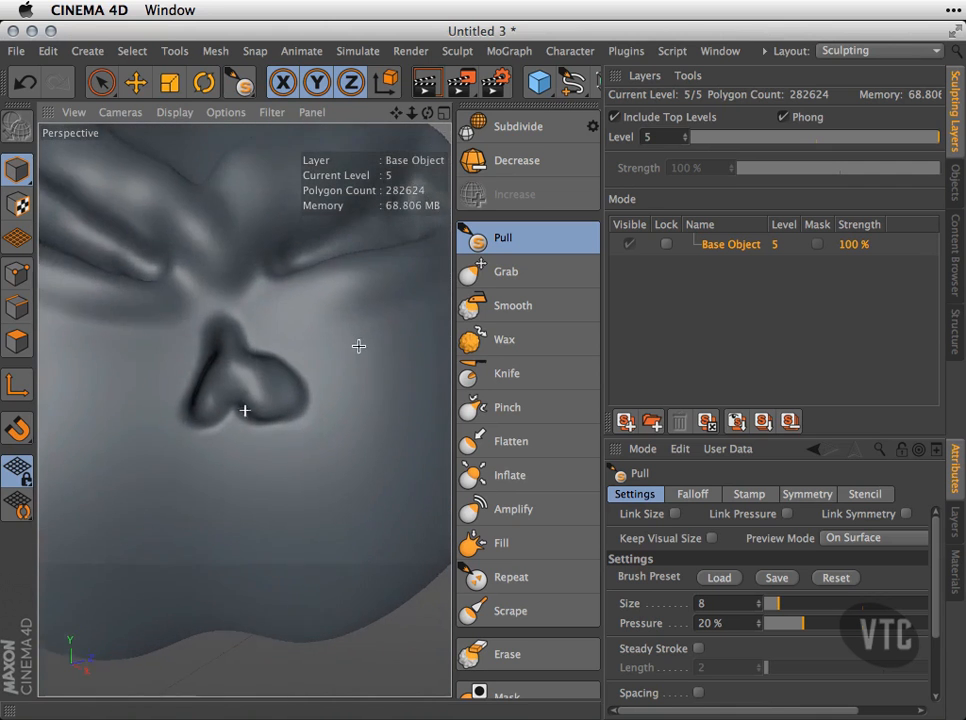
scroll(310, 338, "down", 3)
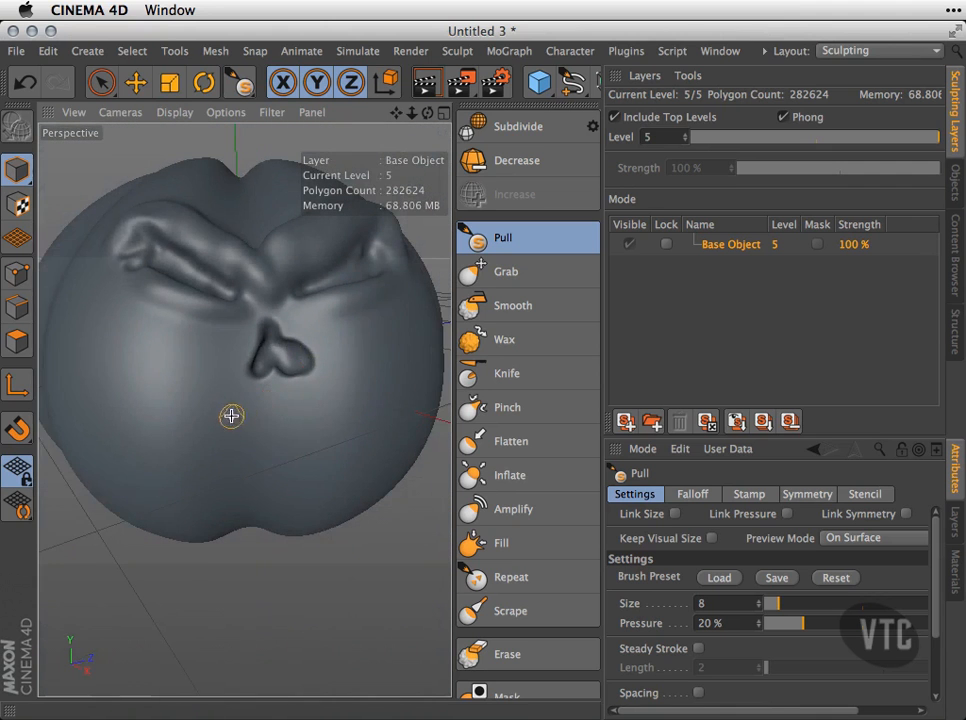
left_click_drag(226, 421, 340, 376)
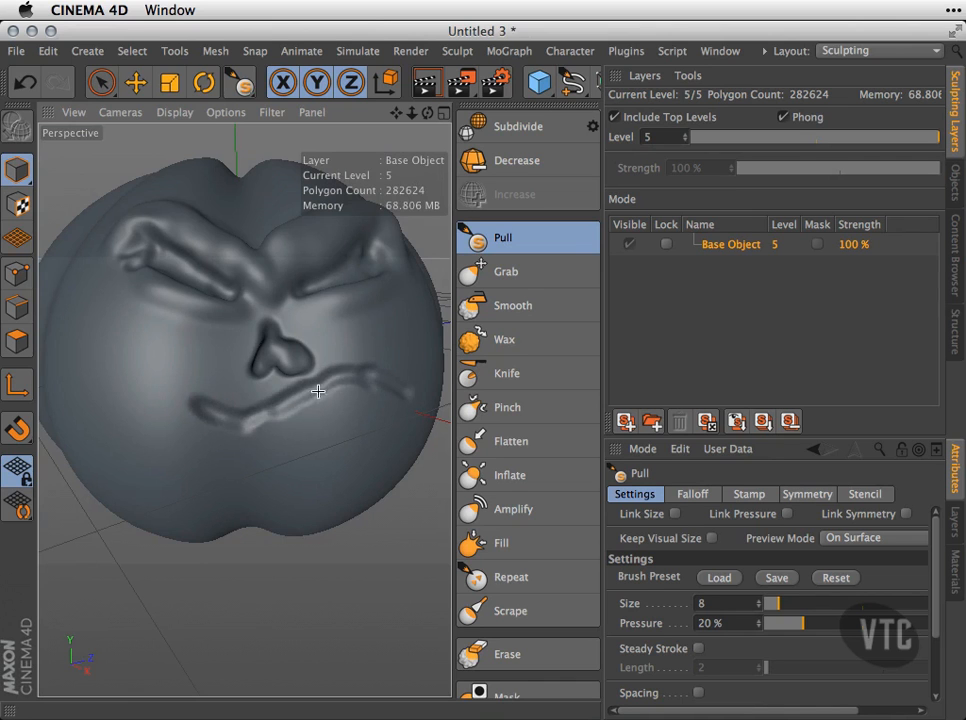
left_click_drag(200, 414, 140, 450)
mouse_move(233, 414)
left_mouse_down()
mouse_move(163, 429)
mouse_move(261, 410)
mouse_move(316, 383)
mouse_move(204, 420)
left_mouse_up()
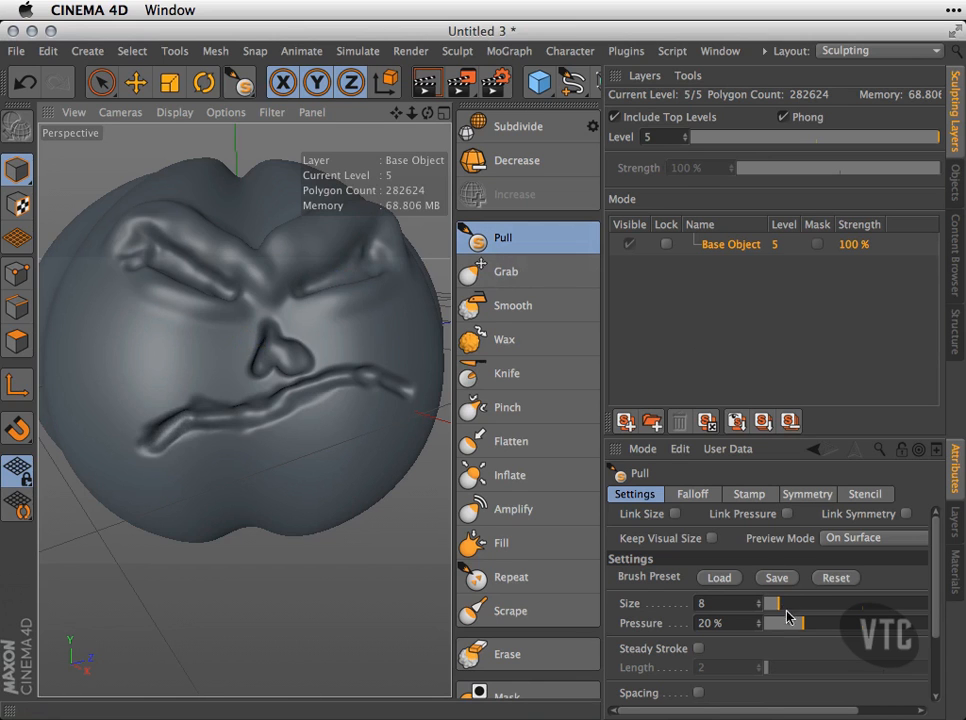
Step: Set the Pull brush size to 29 and raise bulging cheeks around both corners of the mouth
left_click_drag(778, 603, 800, 604)
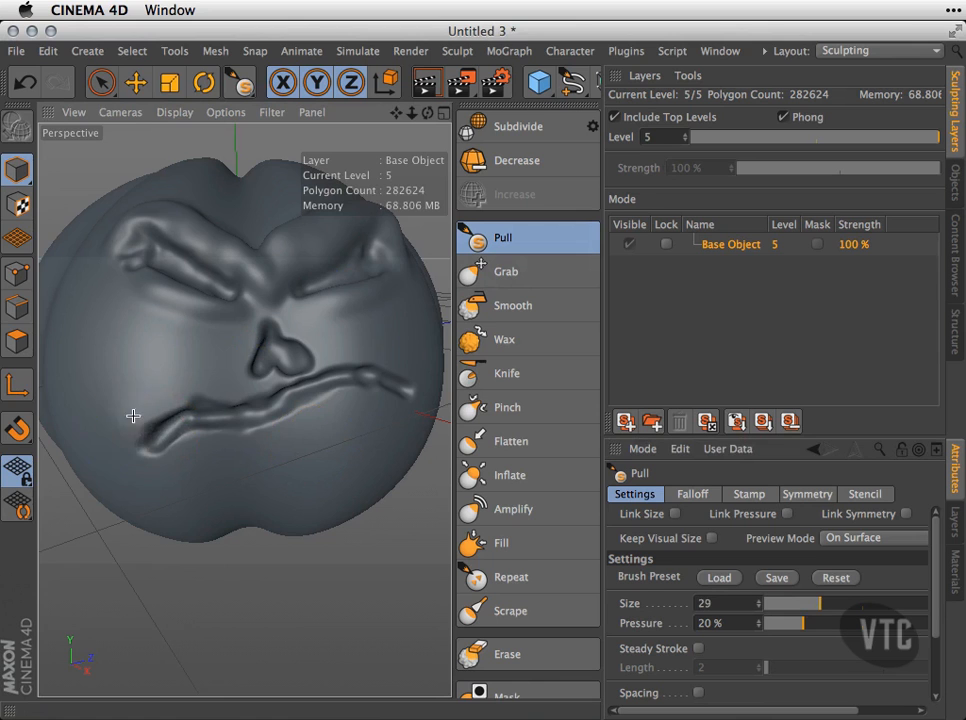
left_click_drag(127, 410, 169, 398)
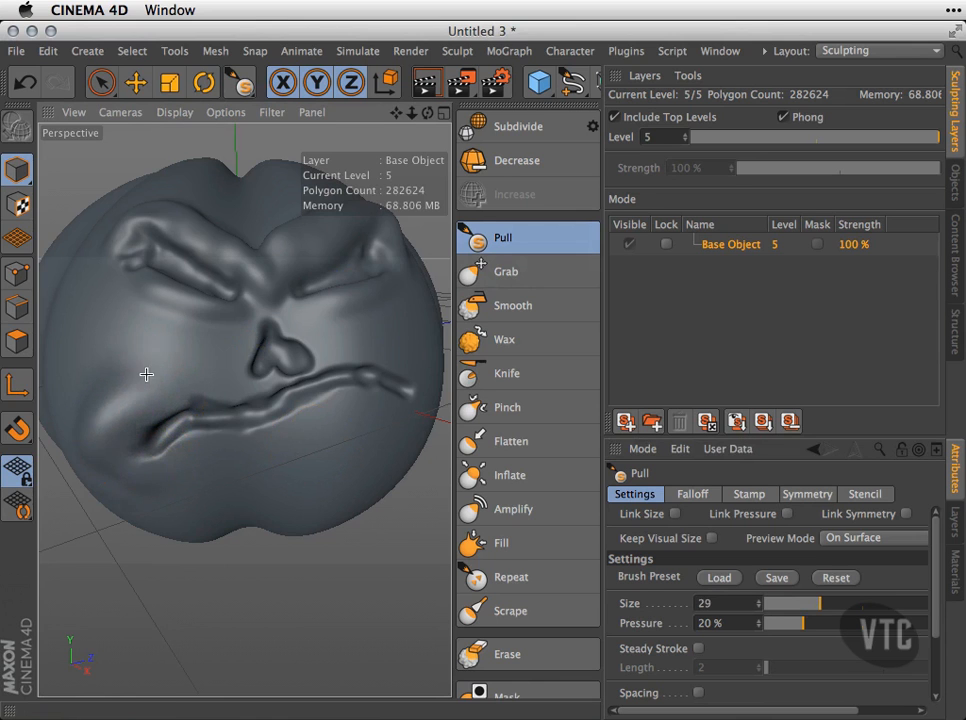
left_click_drag(99, 416, 150, 378)
mouse_move(381, 412)
left_mouse_down("alt")
mouse_move(302, 479)
mouse_move(248, 399)
mouse_move(285, 351)
left_mouse_up("alt")
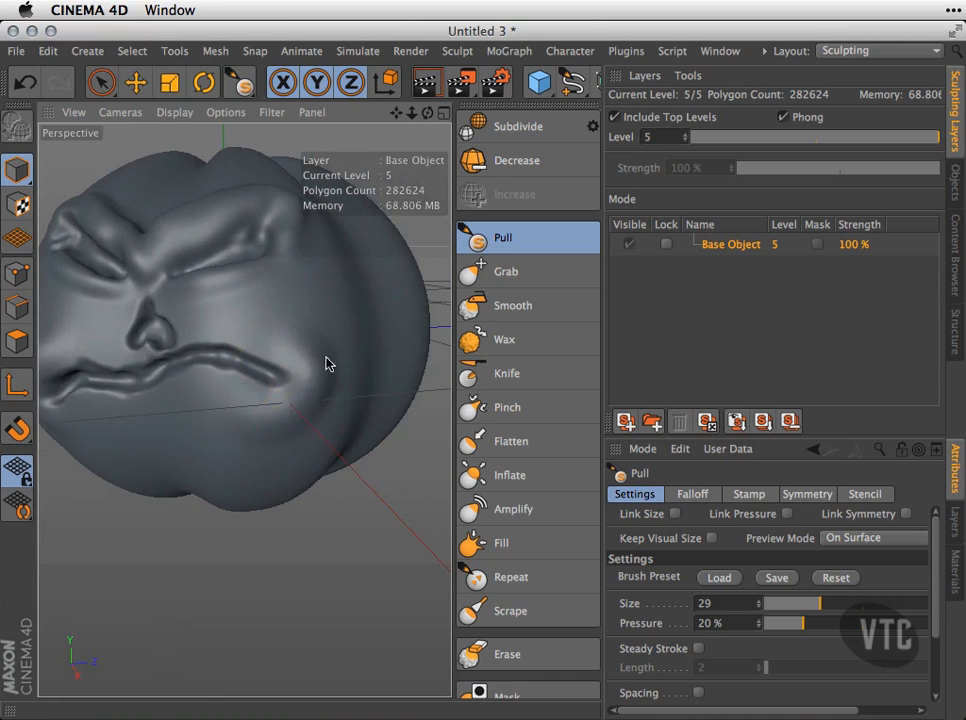
mouse_move(343, 332)
left_mouse_down()
mouse_move(361, 399)
mouse_move(364, 537)
mouse_move(335, 452)
mouse_move(373, 453)
left_mouse_up()
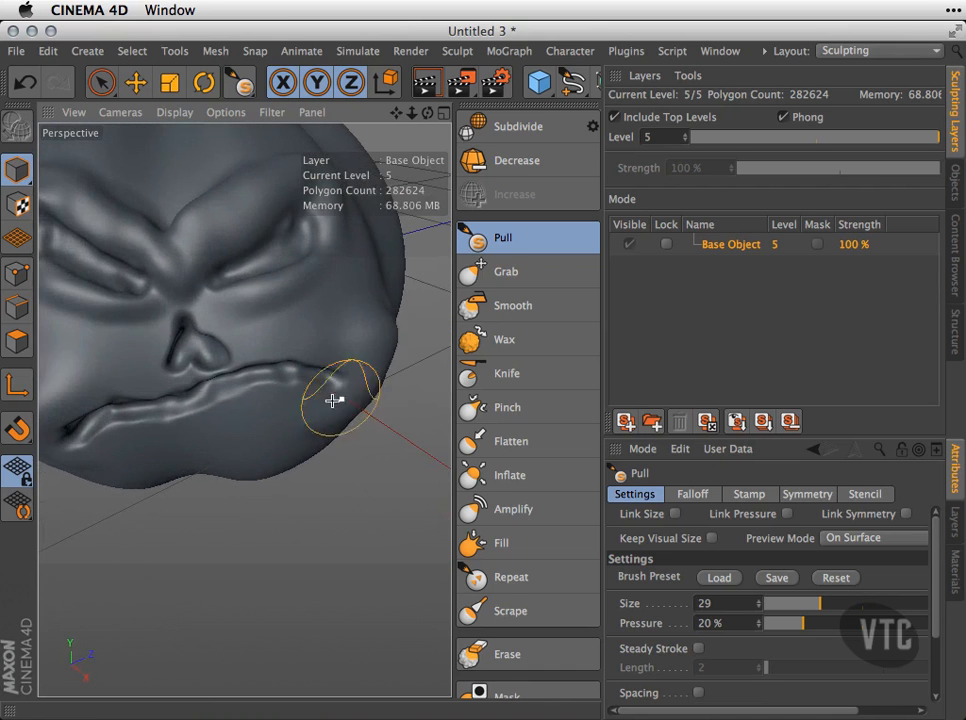
scroll(334, 410, "down", 3)
left_click_drag(334, 410, 371, 405, "alt")
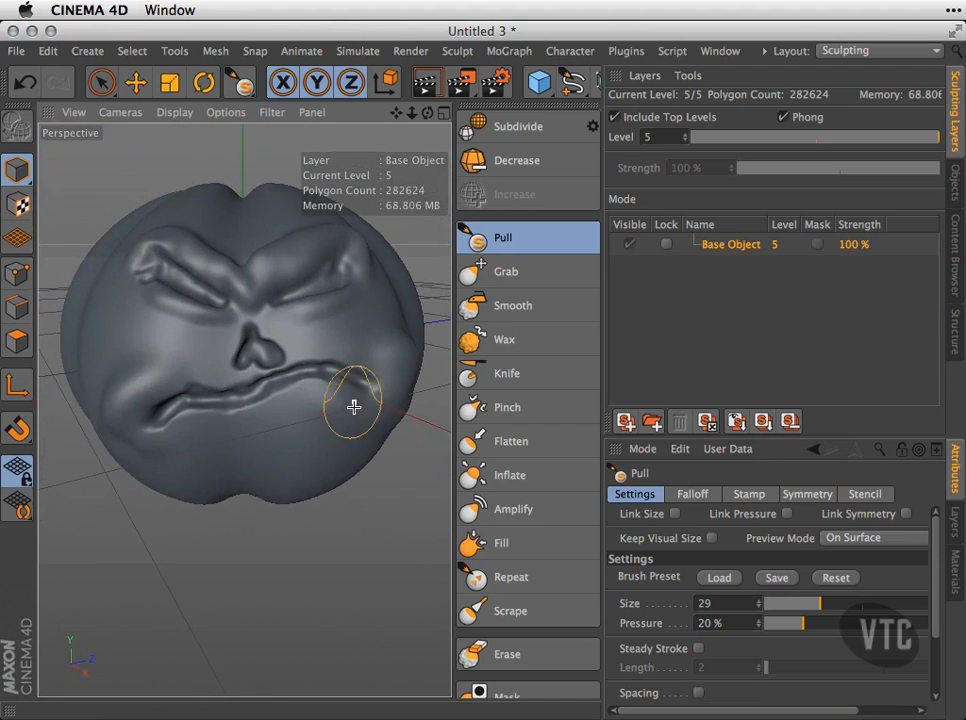
mouse_move(319, 433)
left_mouse_down("alt")
mouse_move(356, 345)
mouse_move(373, 347)
left_mouse_up("alt")
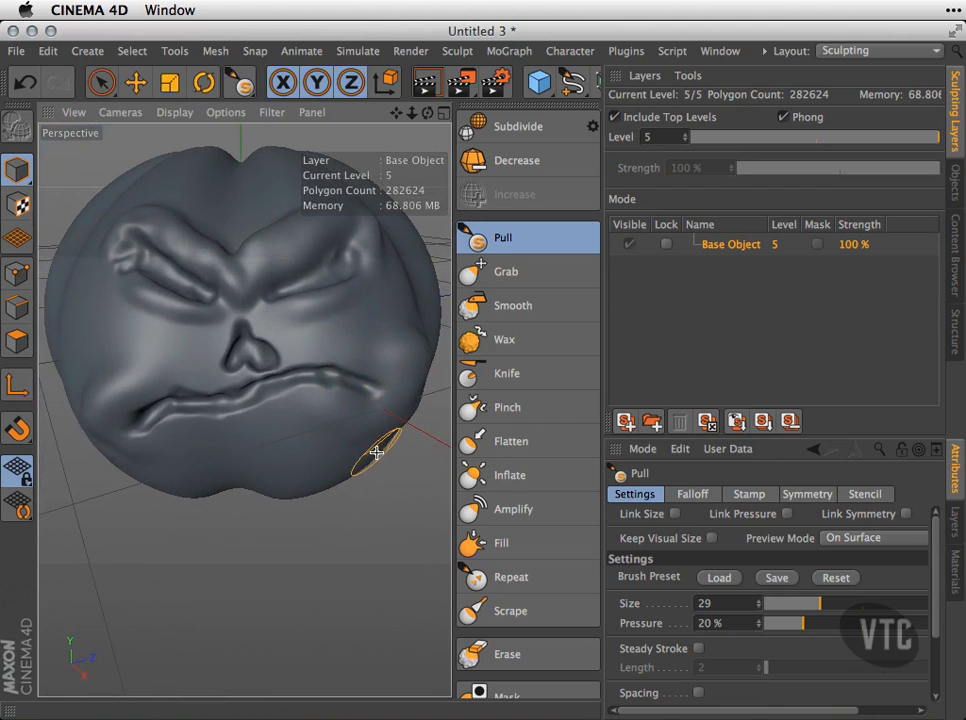